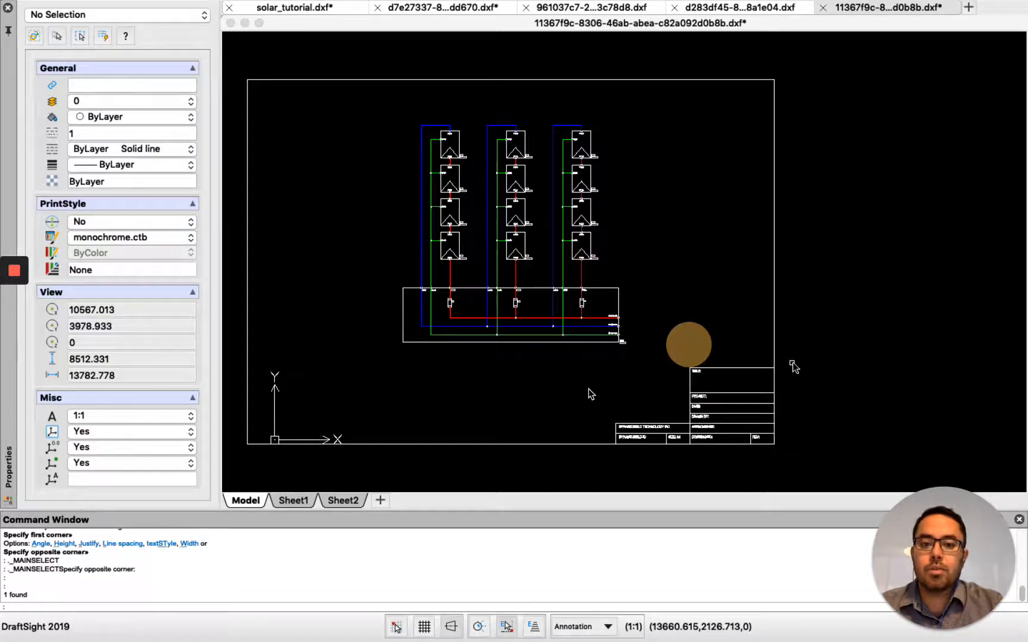
# - Start a Note and define its text area, about 1400 units wide, beneath the TITLE: label in the title block
pyautogui.click(572, 407)
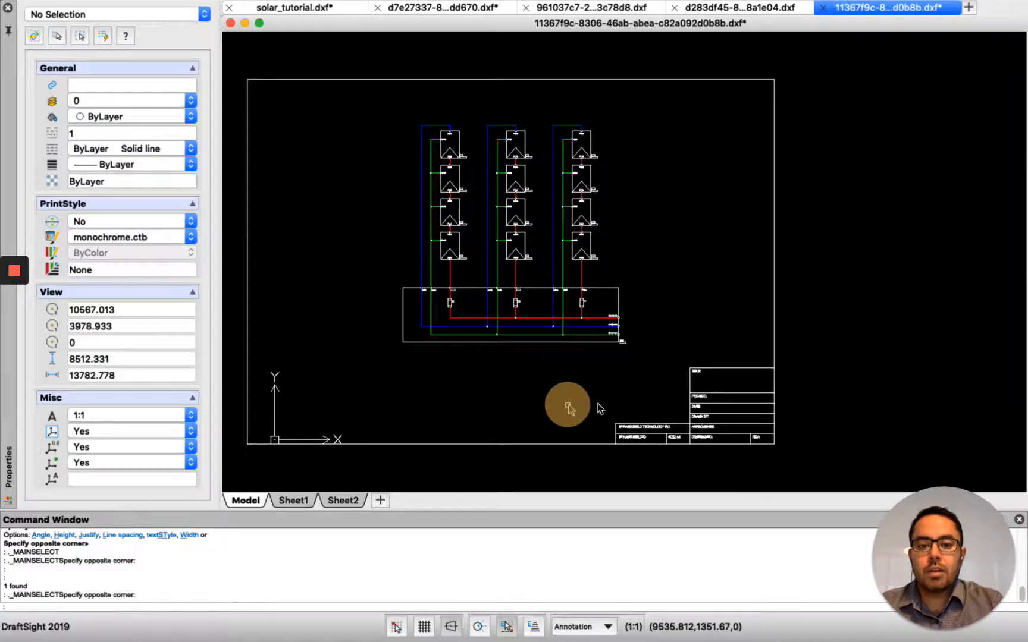
pyautogui.scroll(10, 738, 393)
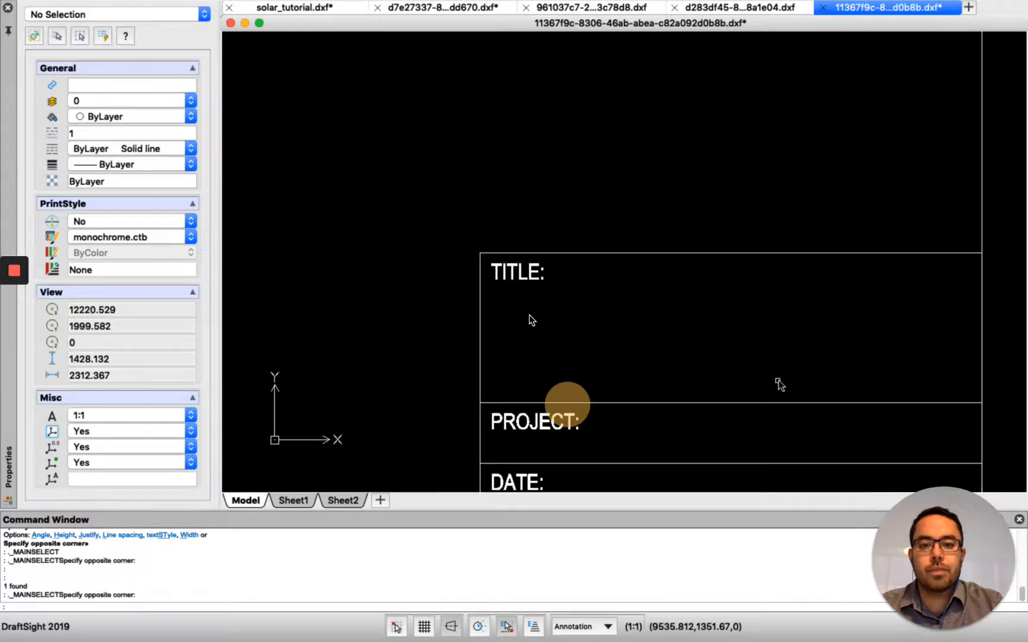
pyautogui.moveTo(331, 111); pyautogui.dragTo(308, 114)
pyautogui.click(216, 8)
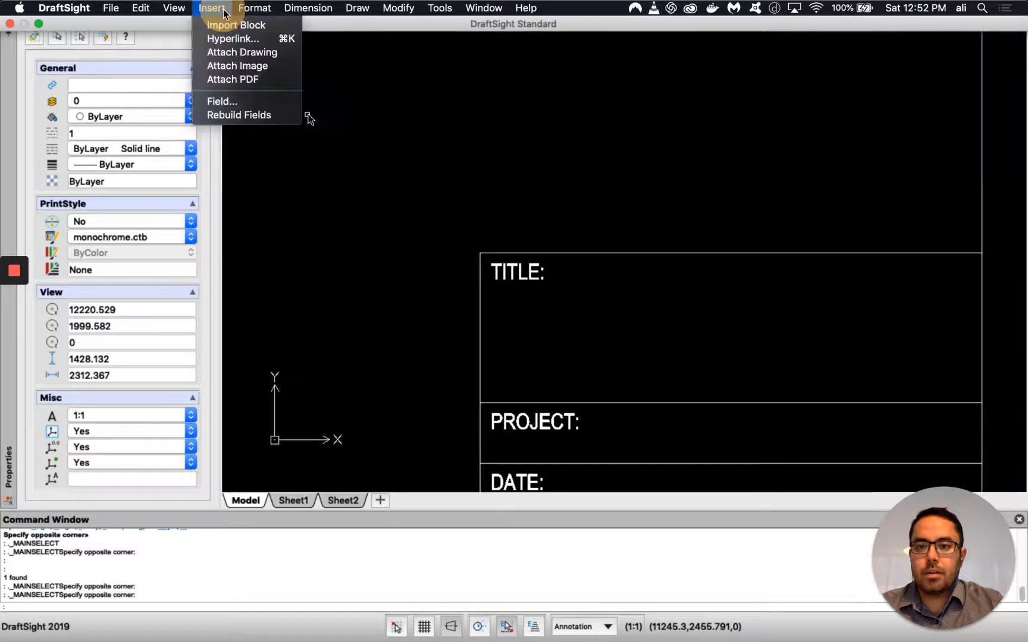
pyautogui.moveTo(357, 8)
pyautogui.moveTo(379, 394)
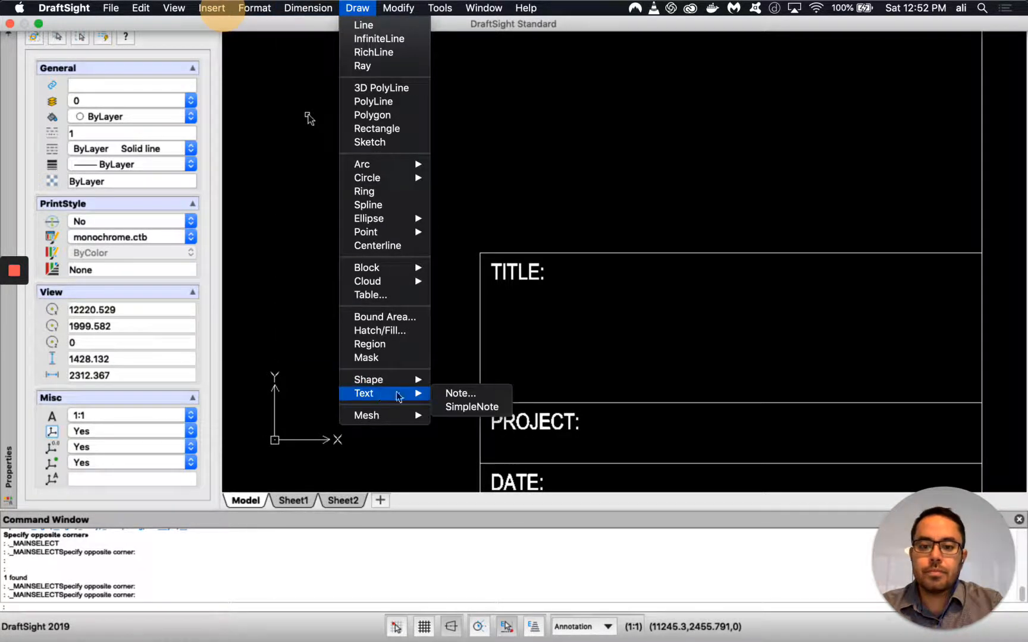
pyautogui.click(457, 393)
pyautogui.click(511, 297)
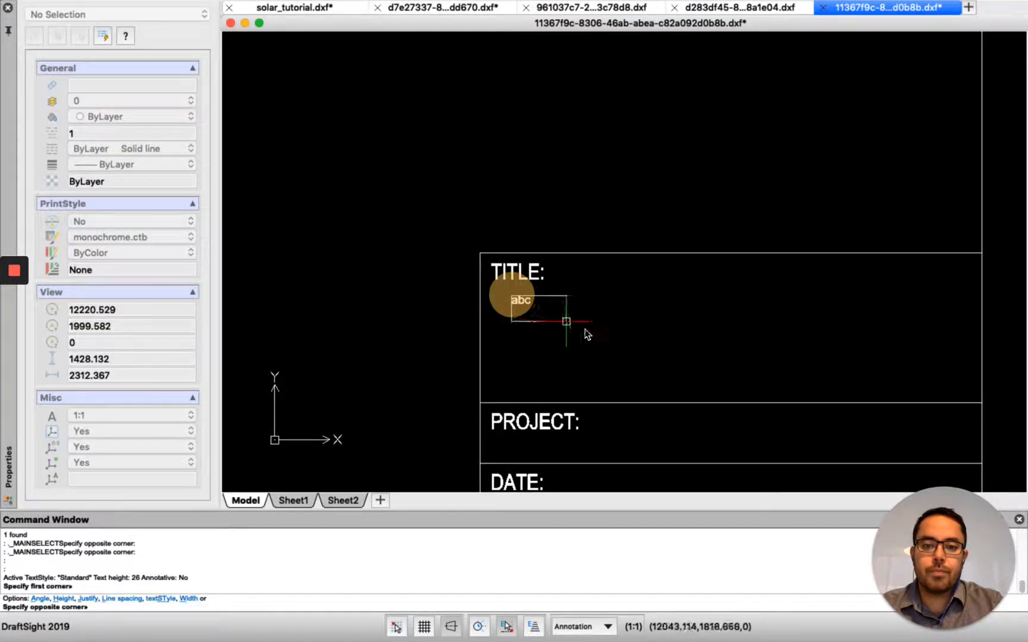
pyautogui.click(962, 388)
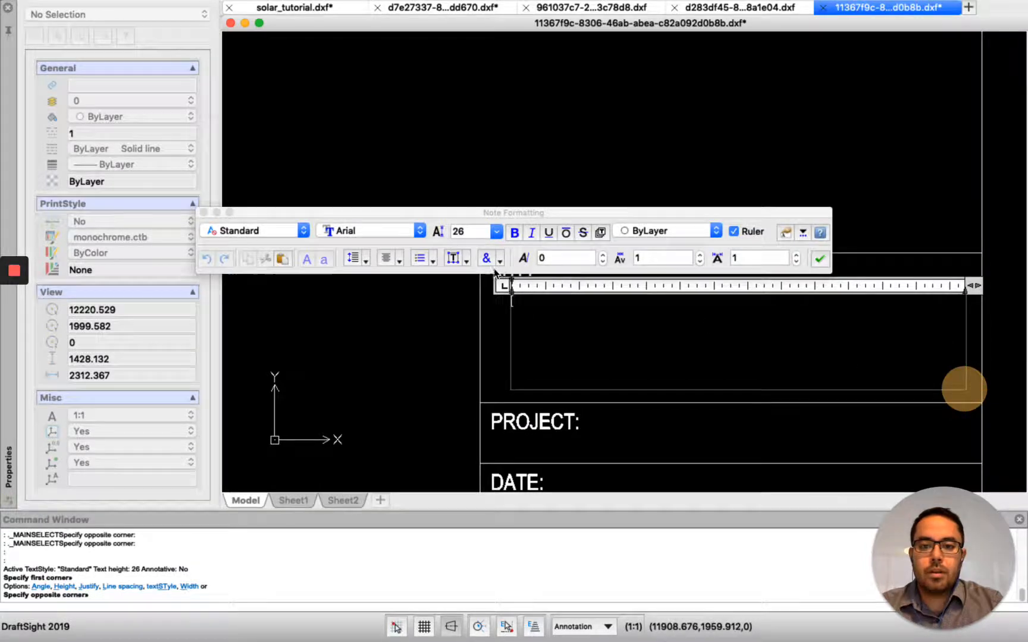
# - Set the note's text height to 48.8, enter the sample text "abcd" and finish the note
pyautogui.click(478, 233)
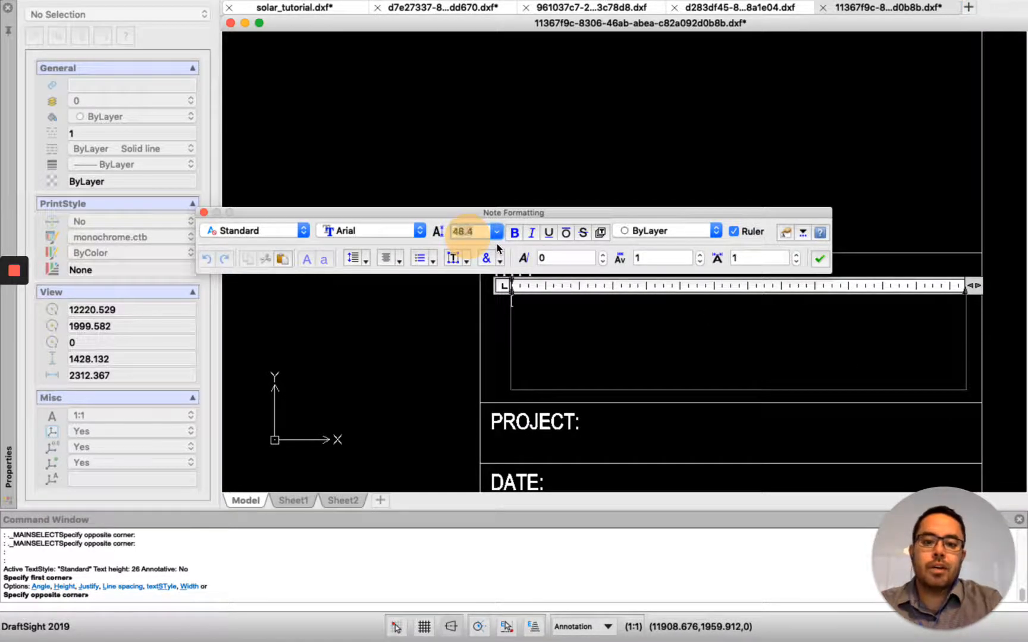
pyautogui.write('48.8')
pyautogui.press('Return')
pyautogui.write('abcd')
pyautogui.click(421, 345)
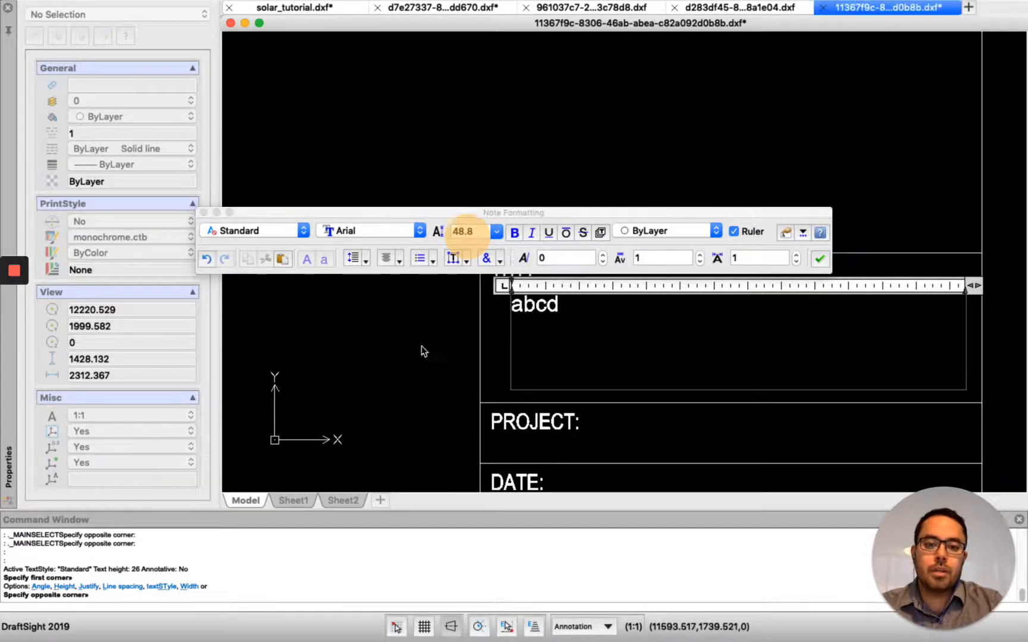
# - Edit the "abcd" note, set its text height to 48.4 and reselect it to show its properties
pyautogui.click(538, 312)
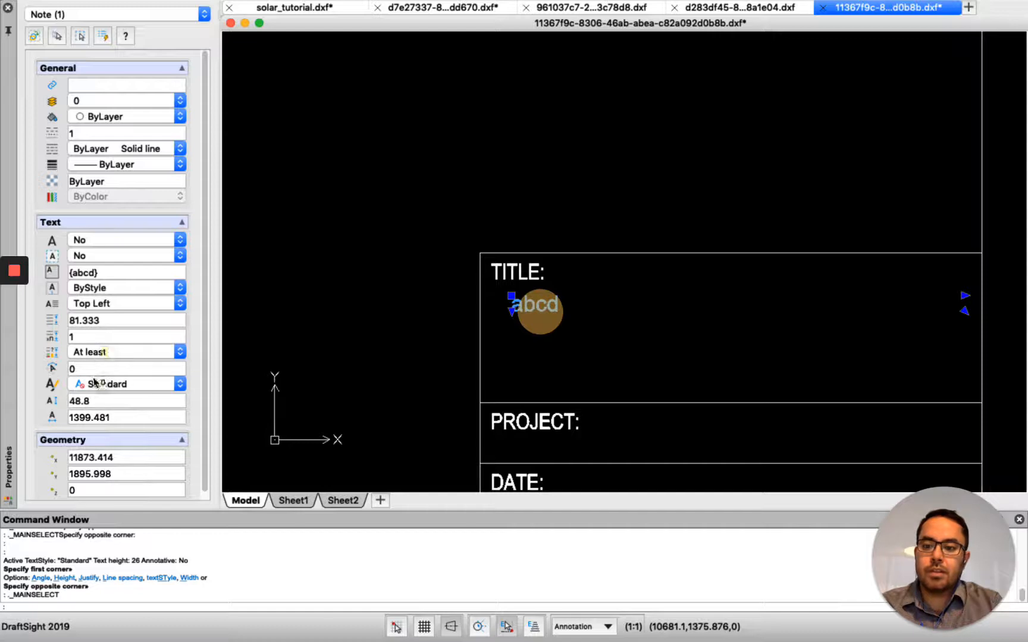
pyautogui.doubleClick(523, 304)
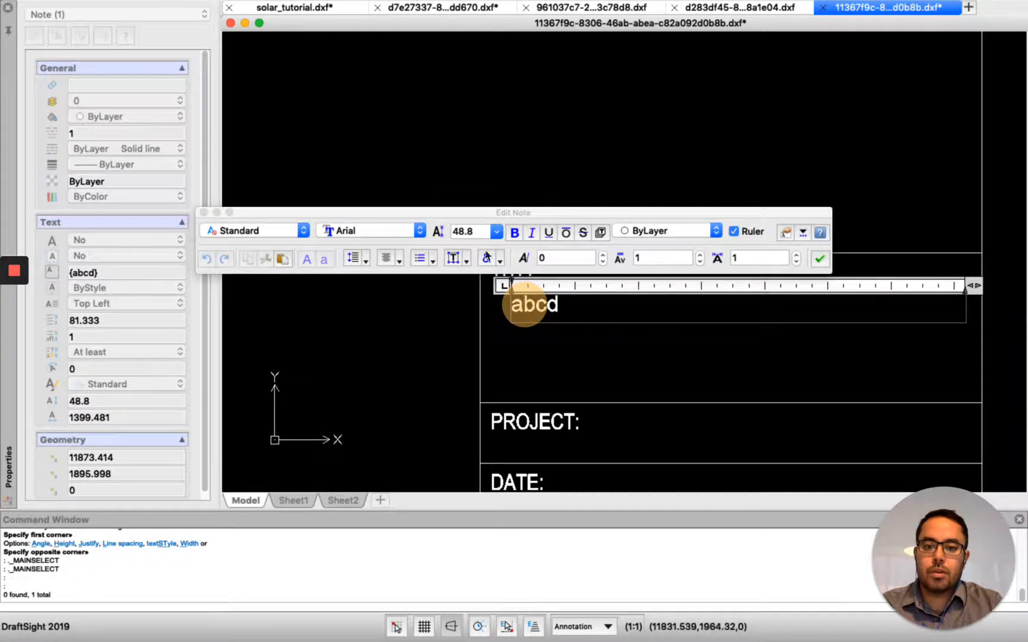
pyautogui.click(479, 232)
pyautogui.press('BackSpace')
pyautogui.write('4')
pyautogui.press('Return')
pyautogui.click(446, 339)
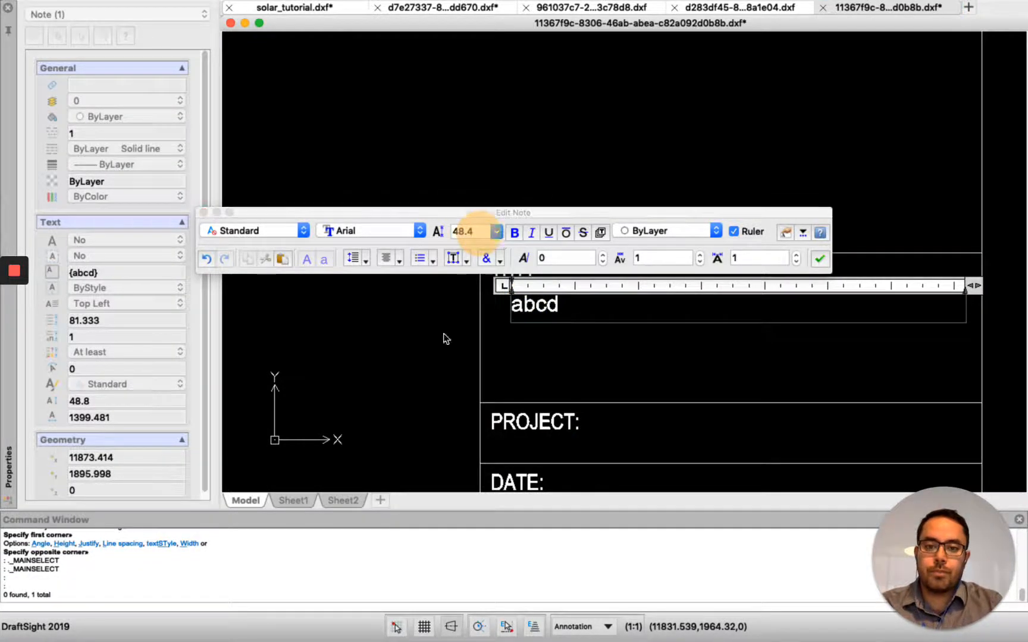
pyautogui.click(414, 367)
pyautogui.click(539, 304)
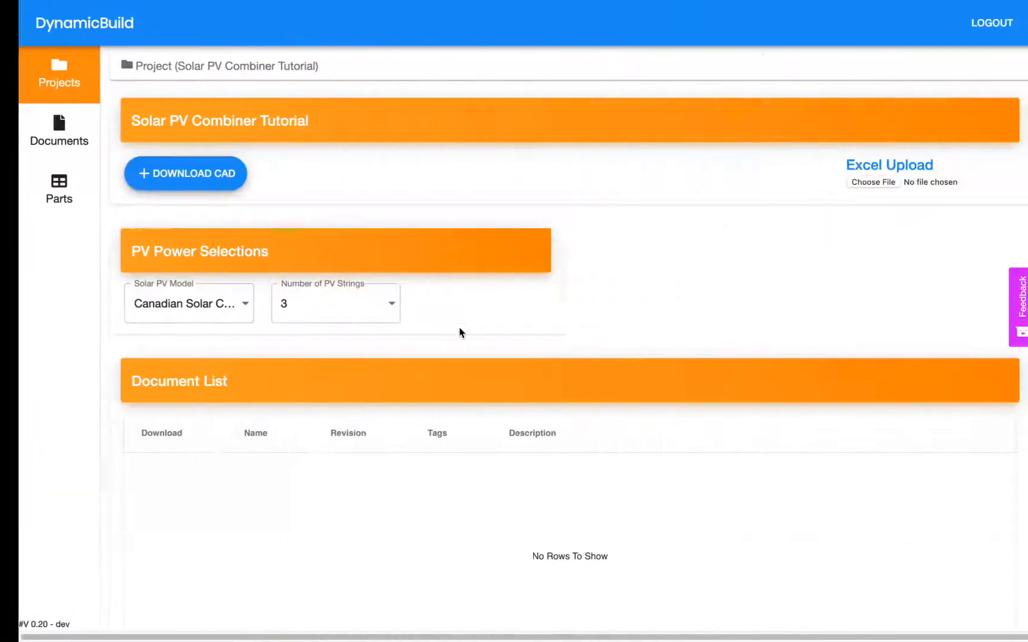
# - Switch to DynamicBuild and open the Solar PV Combiner Tutorial project for editing from the project list
pyautogui.click(69, 93)
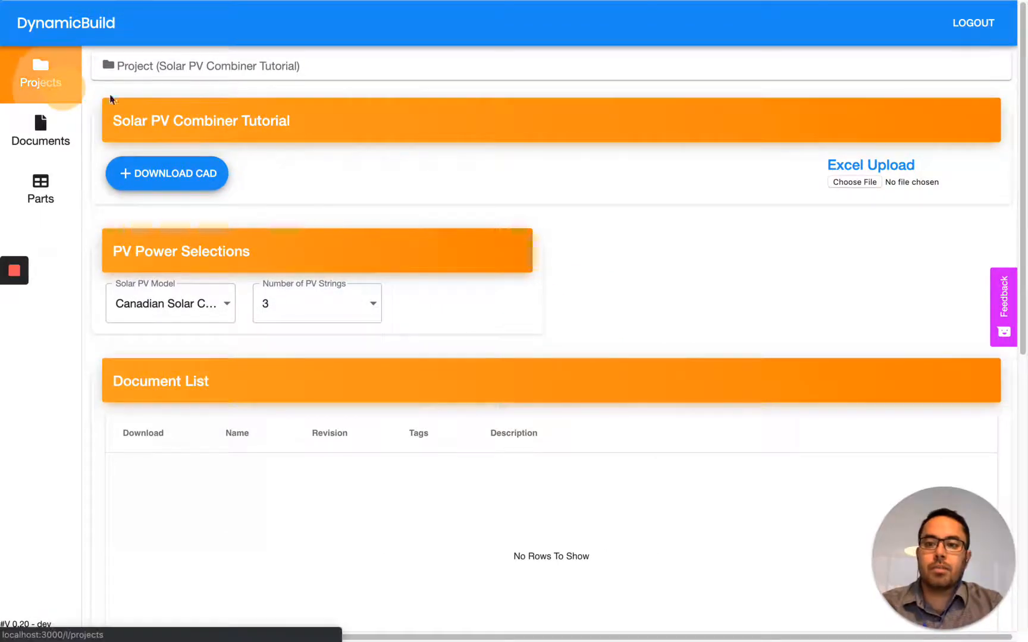
pyautogui.click(498, 189)
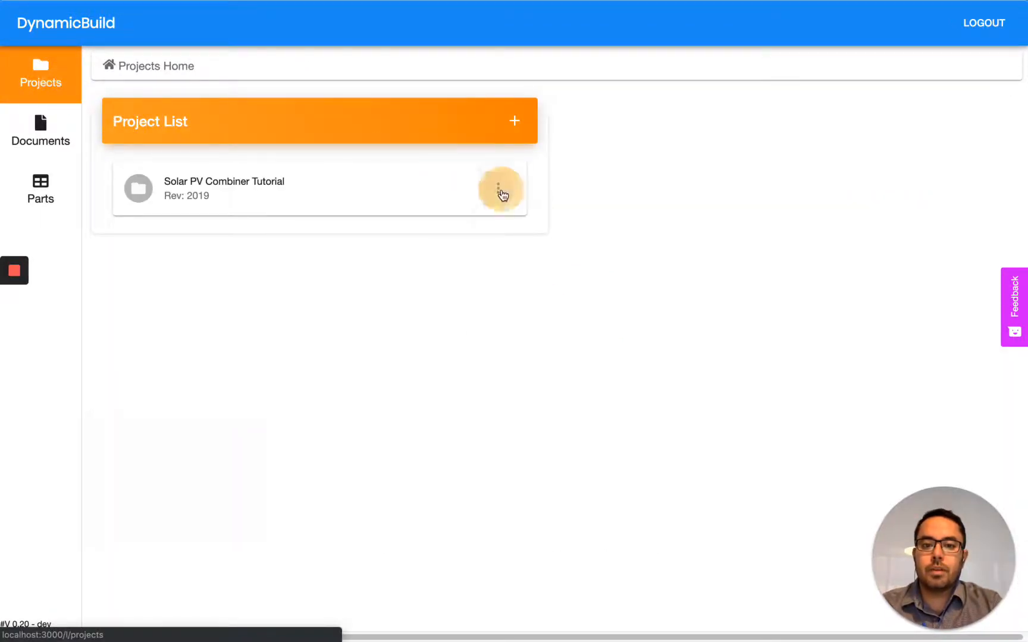
pyautogui.click(509, 190)
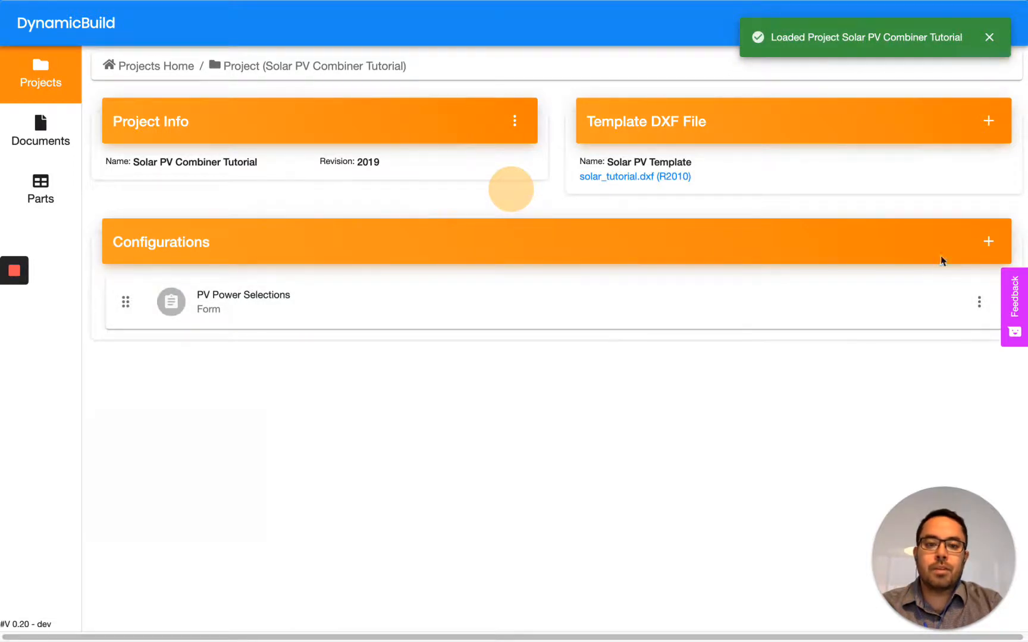
# - Add a form configuration to the project, label it "Title Block Info" and save it
pyautogui.click(990, 241)
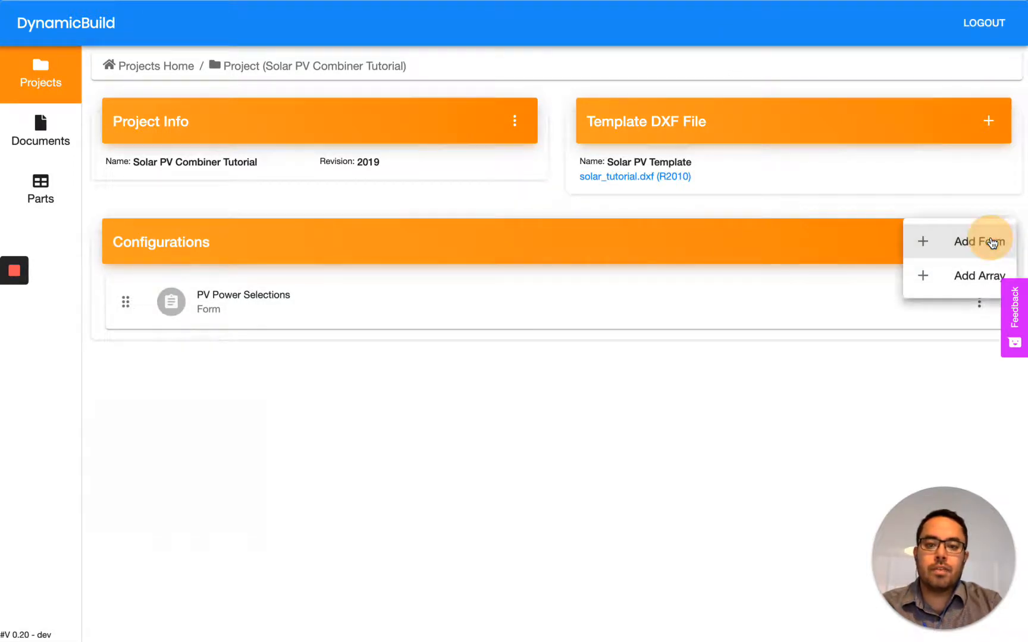
pyautogui.click(988, 253)
pyautogui.tripleClick(255, 170)
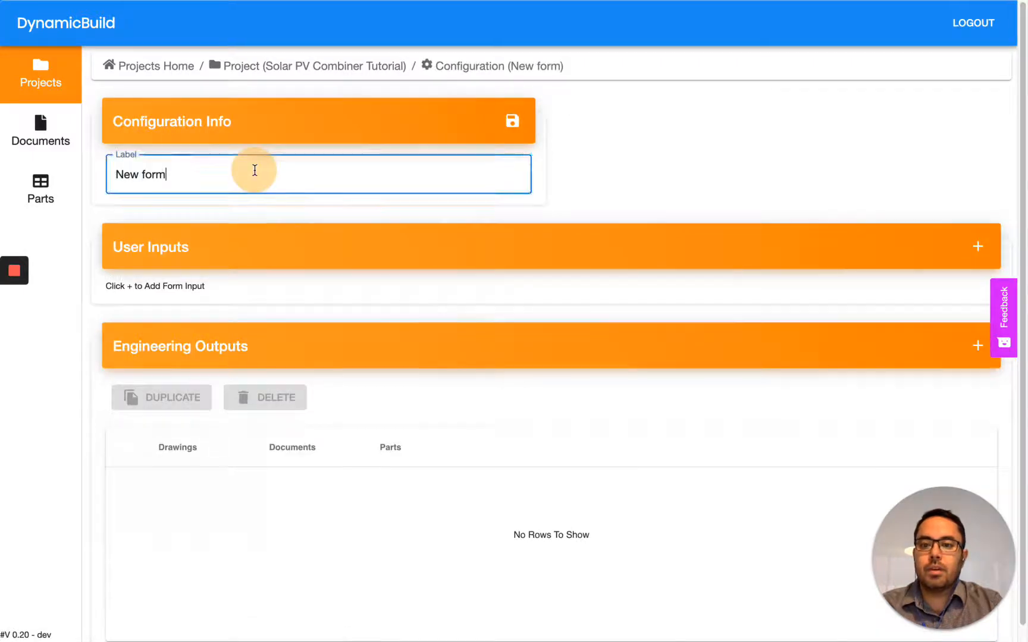
pyautogui.write('Title Bl')
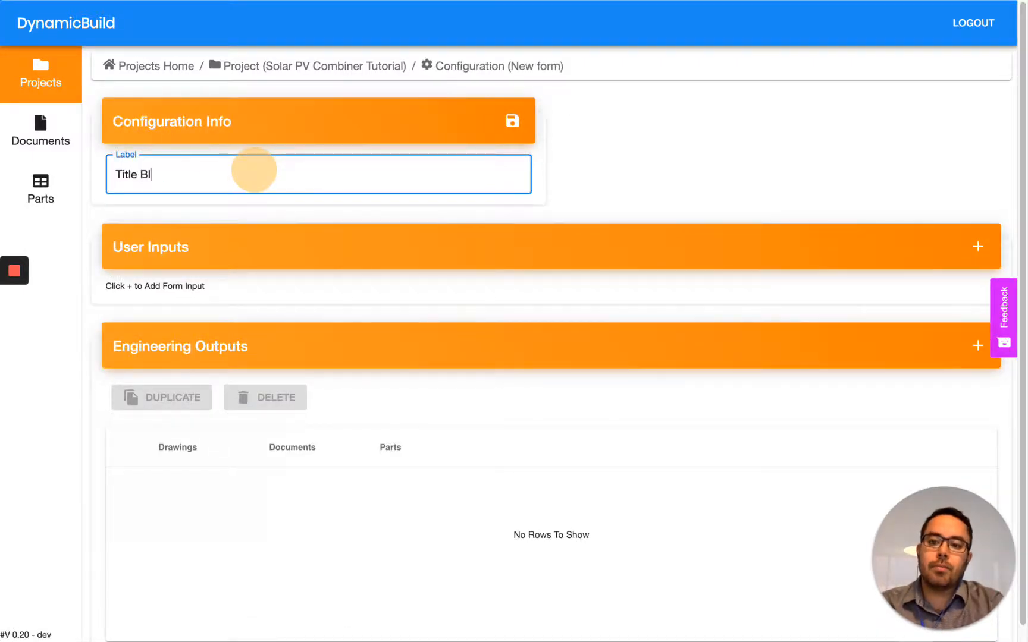
pyautogui.write('ock Info')
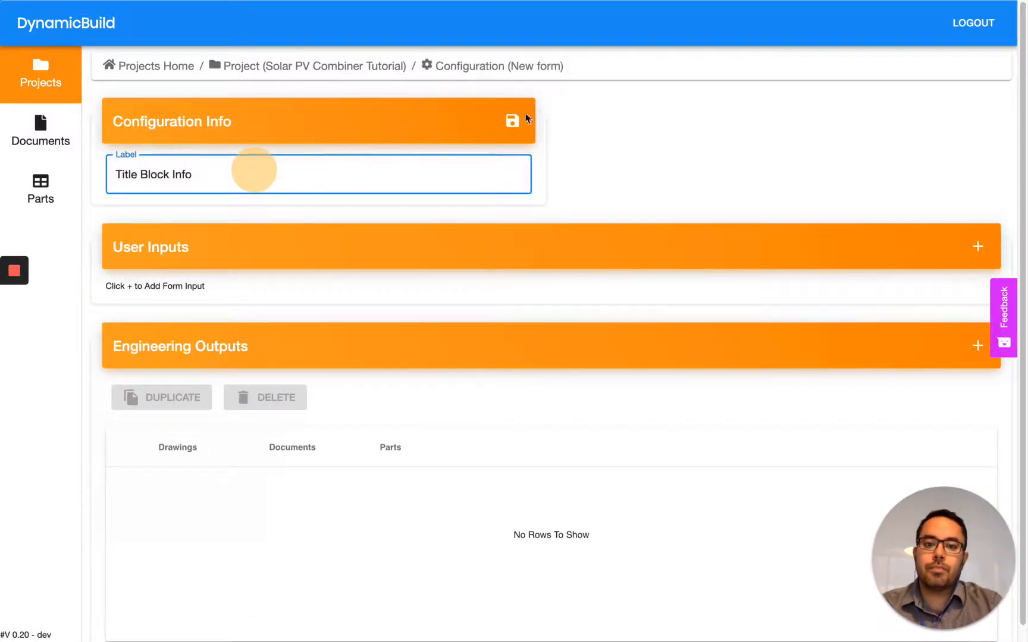
pyautogui.click(512, 121)
# - Add a text input labelled "Drawing Title" with desktop display lg-12 to the form's user inputs and save it
pyautogui.click(978, 247)
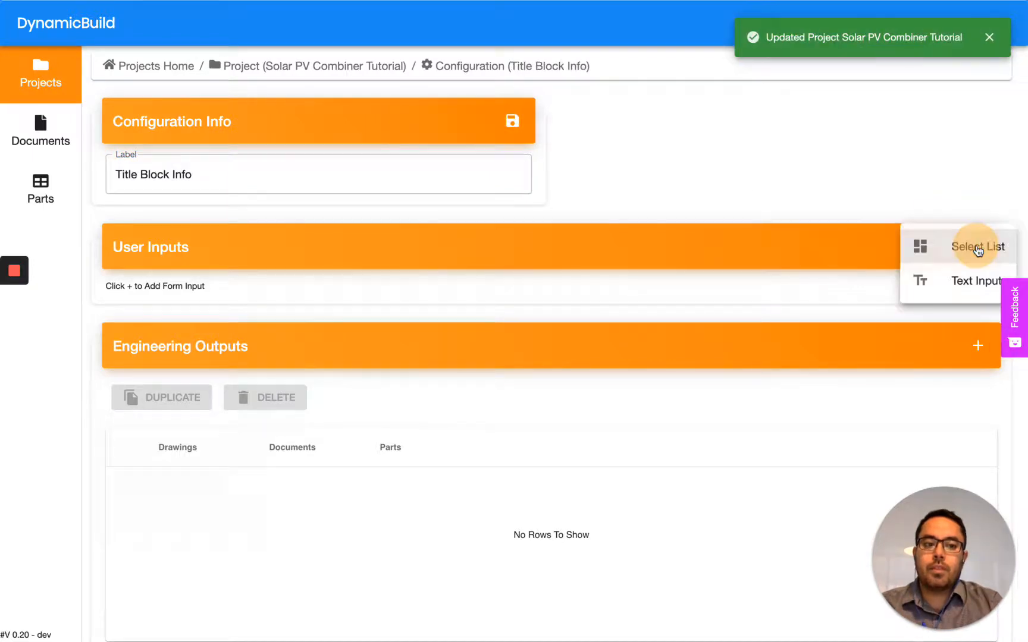
pyautogui.click(964, 281)
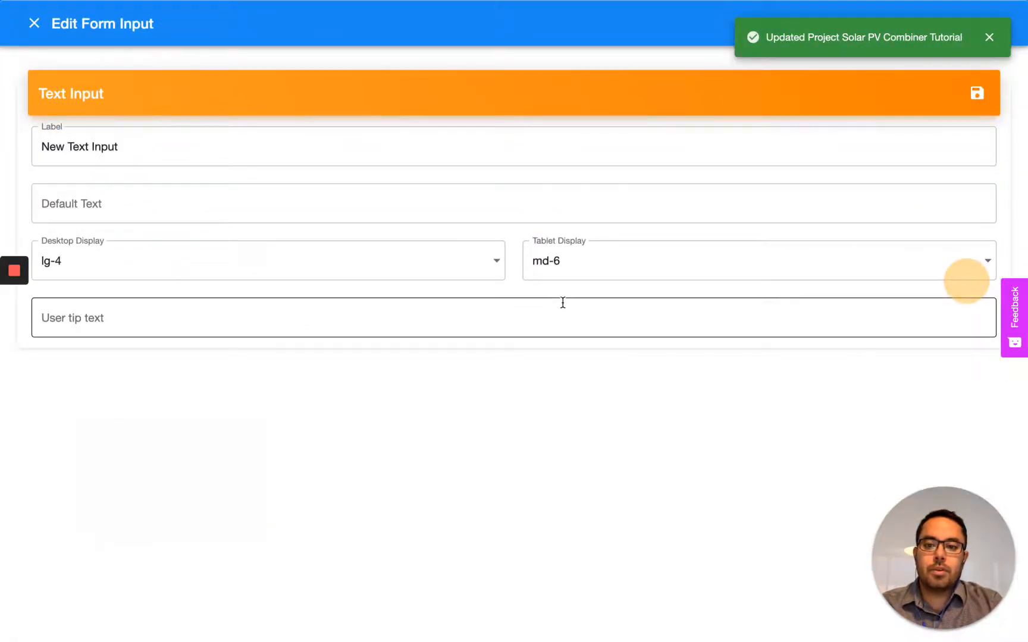
pyautogui.tripleClick(166, 153)
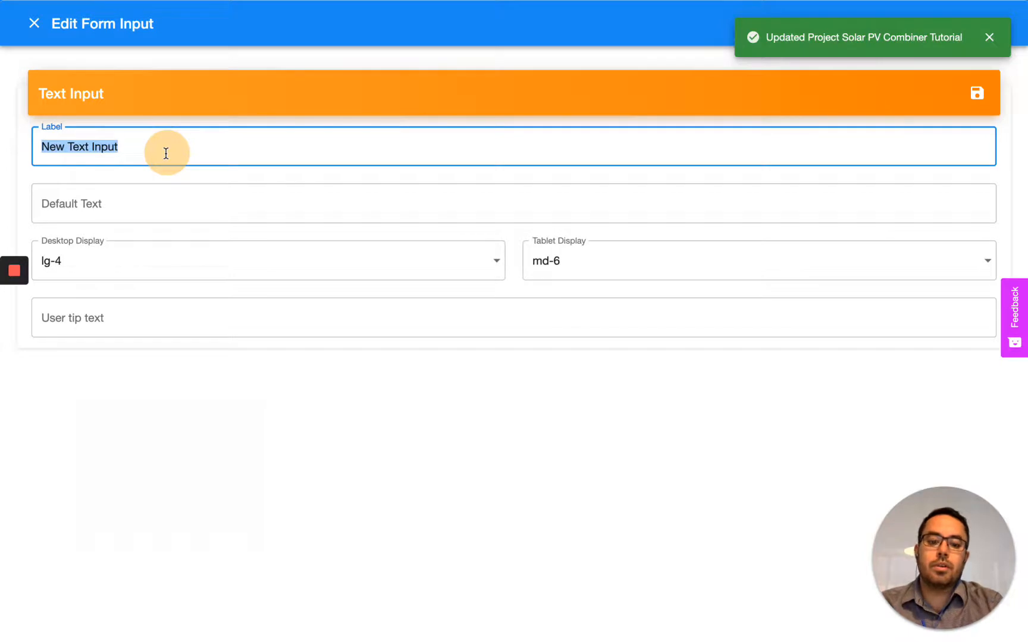
pyautogui.write('Drawing Title')
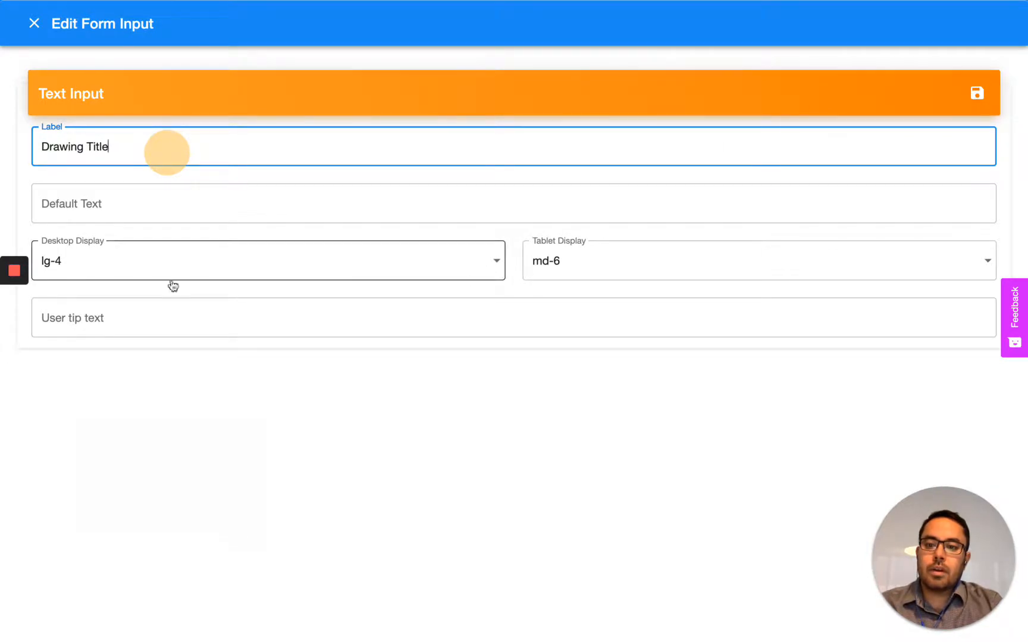
pyautogui.click(94, 269)
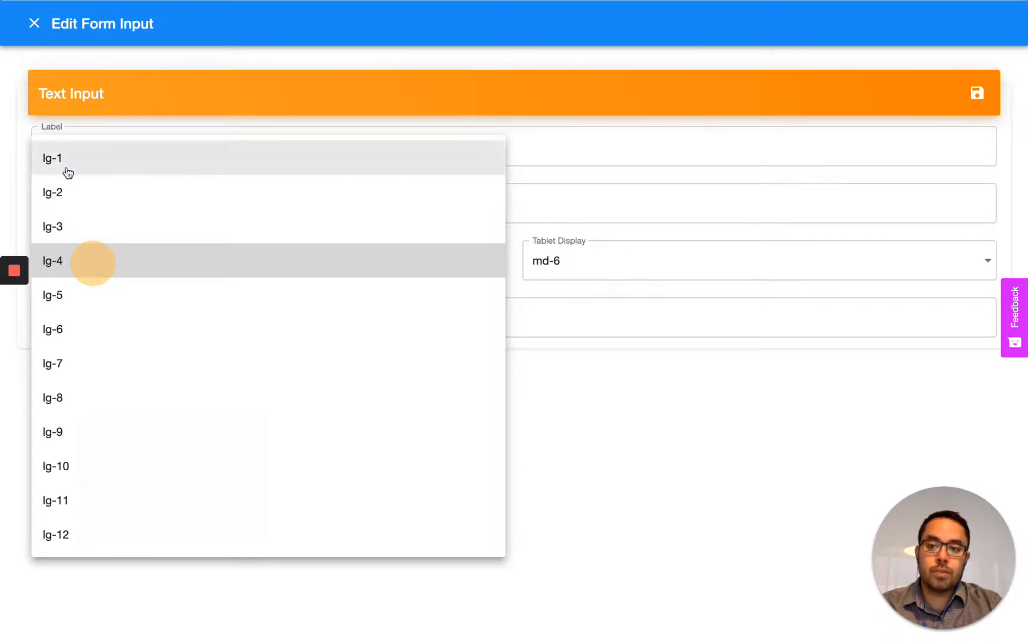
pyautogui.click(76, 543)
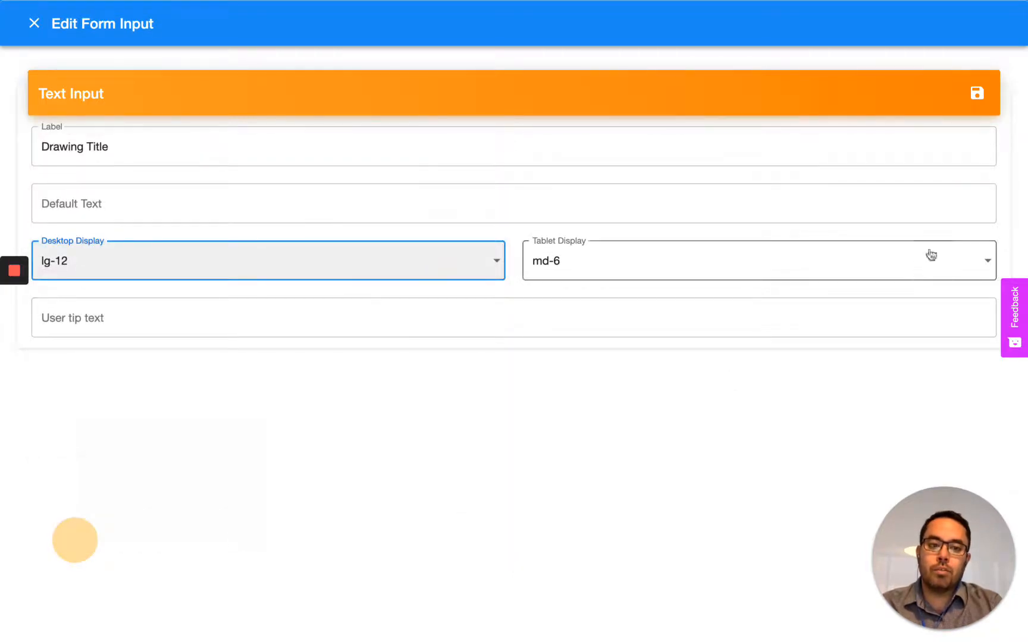
pyautogui.click(976, 96)
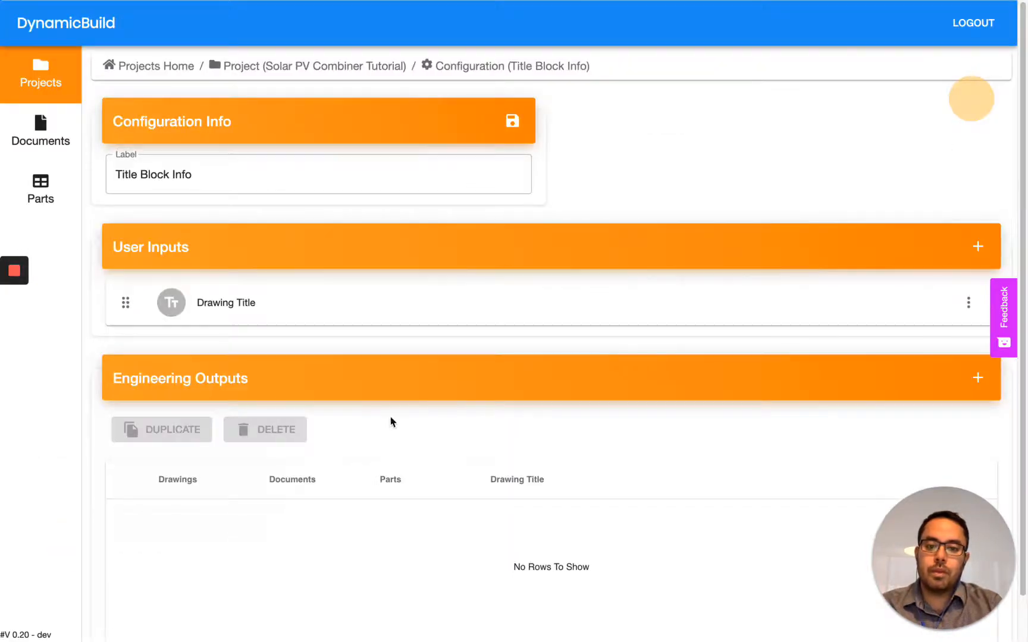
# - Add an engineering output row to the Title Block Info configuration and open its drawing outputs
pyautogui.scroll(-1, 879, 414)
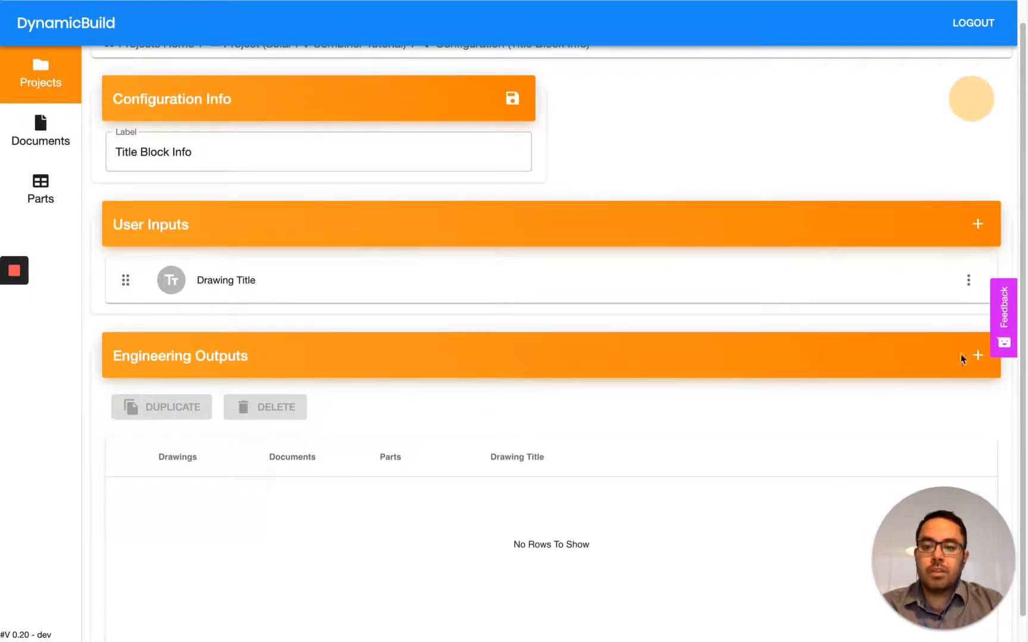
pyautogui.click(978, 356)
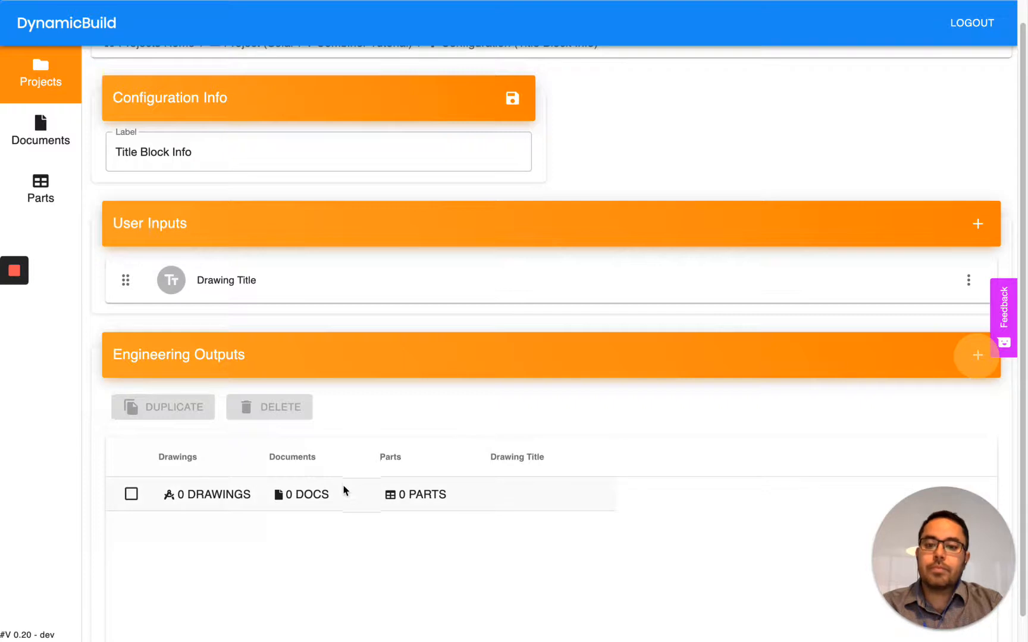
pyautogui.click(179, 495)
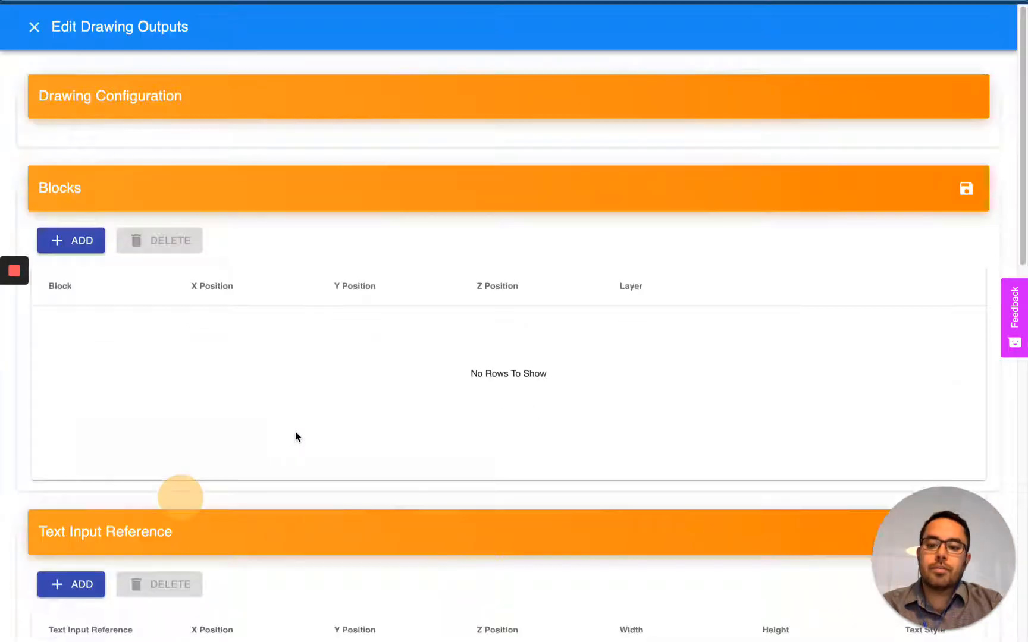
# - Add a text input reference row to the drawing outputs and link it to Drawing Title
pyautogui.scroll(-3, 252, 386)
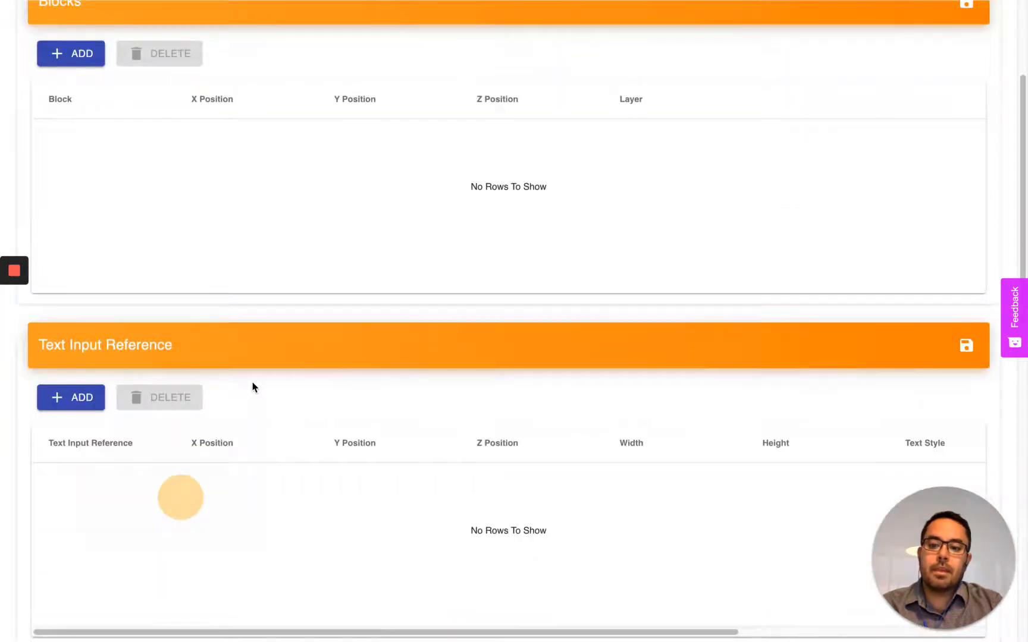
pyautogui.scroll(-1, 252, 388)
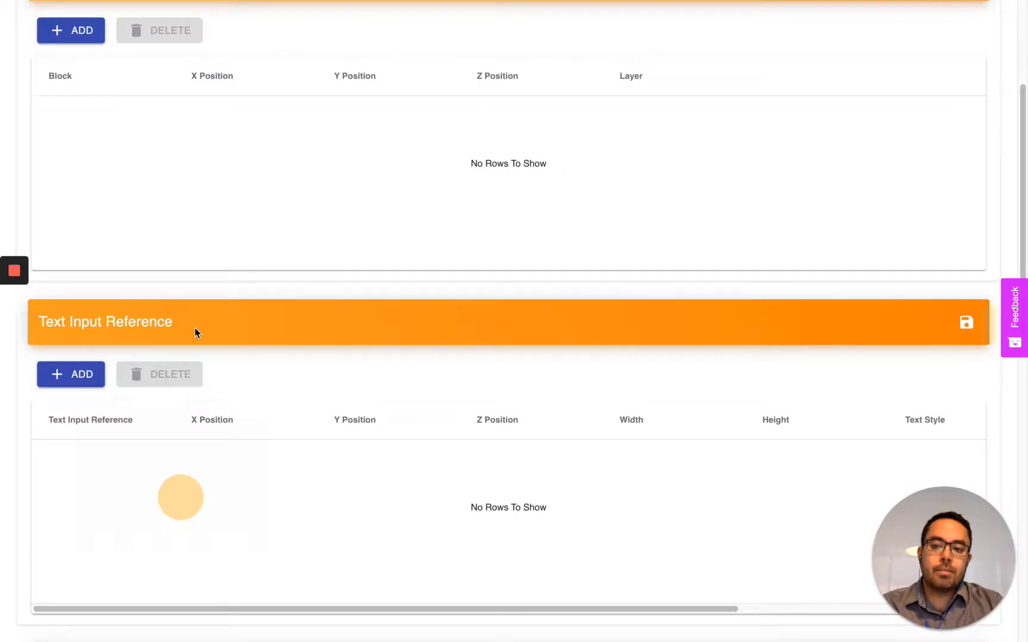
pyautogui.click(59, 374)
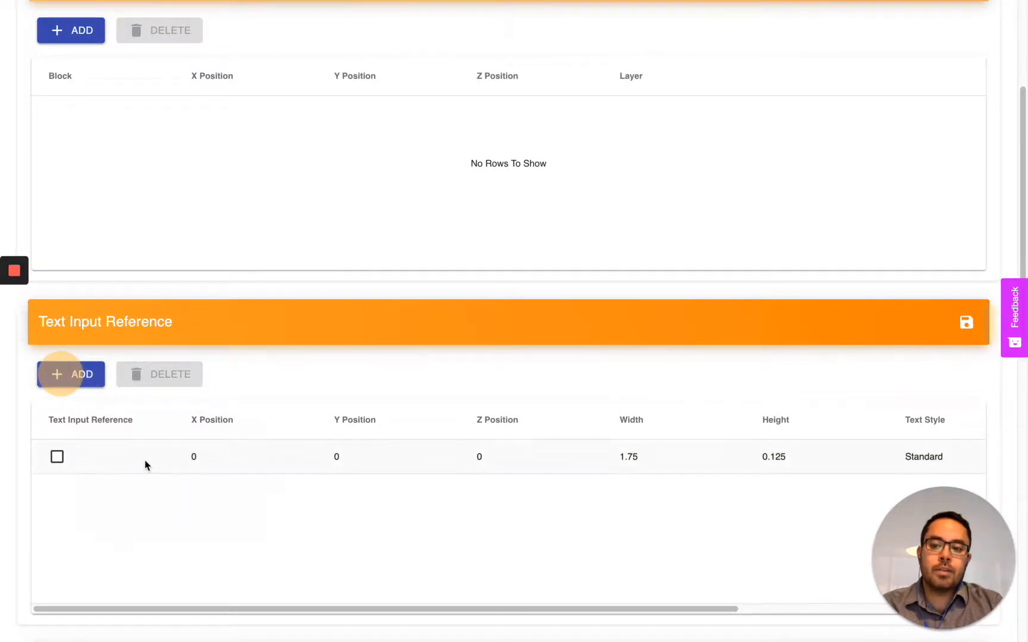
pyautogui.doubleClick(139, 463)
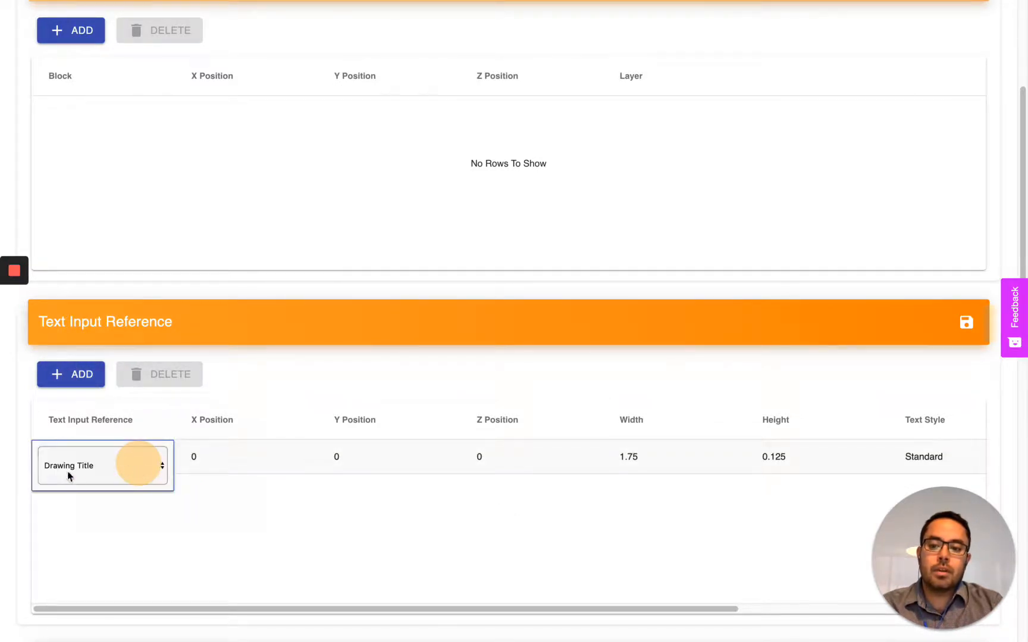
pyautogui.click(93, 473)
pyautogui.click(76, 466)
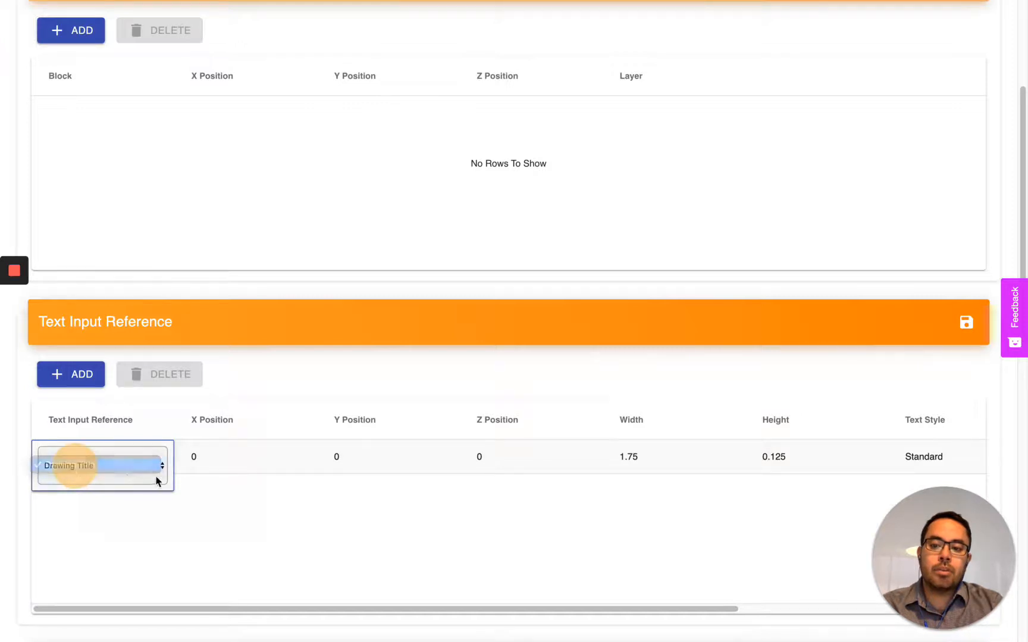
pyautogui.click(206, 489)
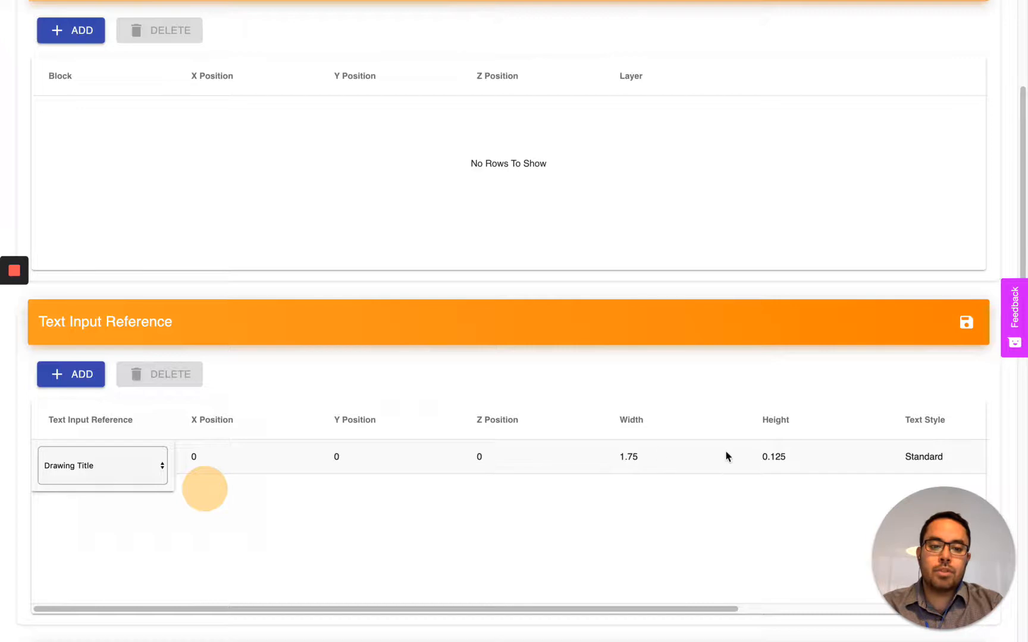
# - Copy the abcd note's X coordinate, 11873.414, from DraftSight into the X Position of the Drawing Title row in DynamicBuild
pyautogui.hotkey('ctrl', 'Left')
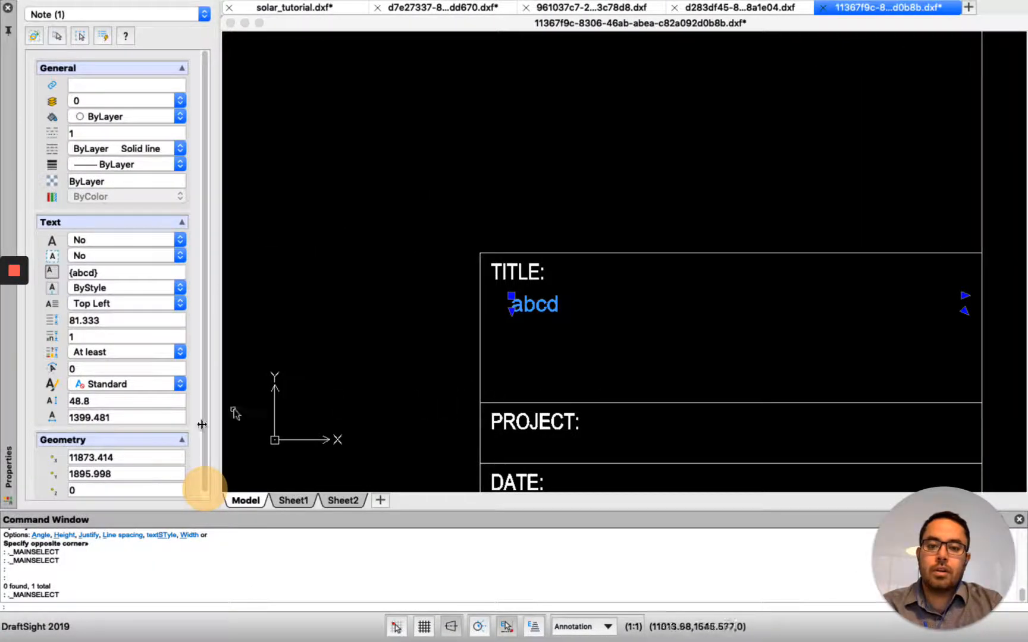
pyautogui.doubleClick(122, 458)
pyautogui.press('super+c')
pyautogui.hotkey('ctrl', 'Right')
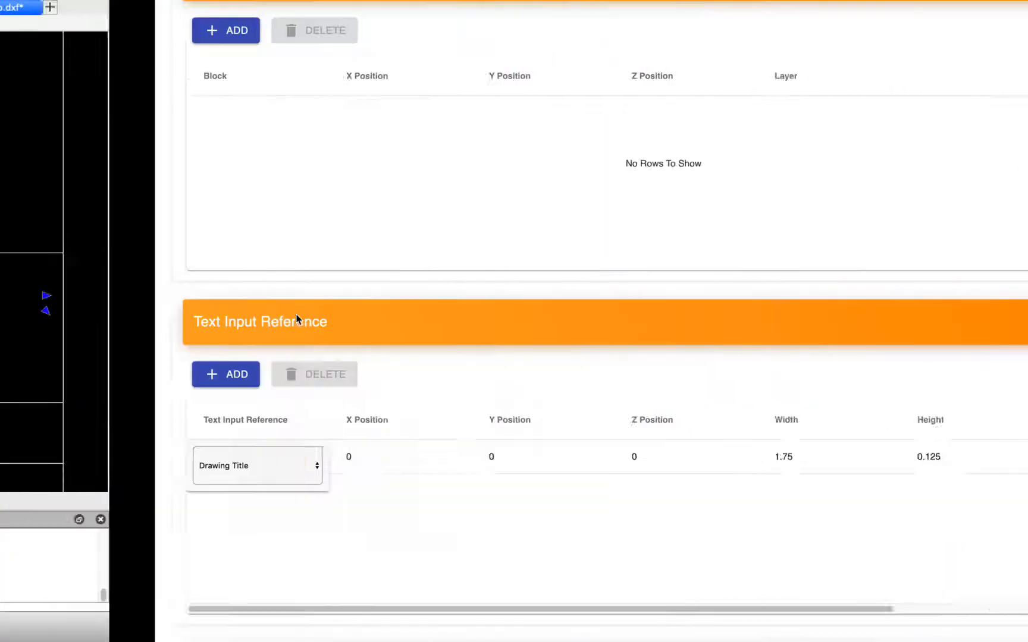
pyautogui.doubleClick(221, 455)
pyautogui.press('super+v')
pyautogui.press('Tab')
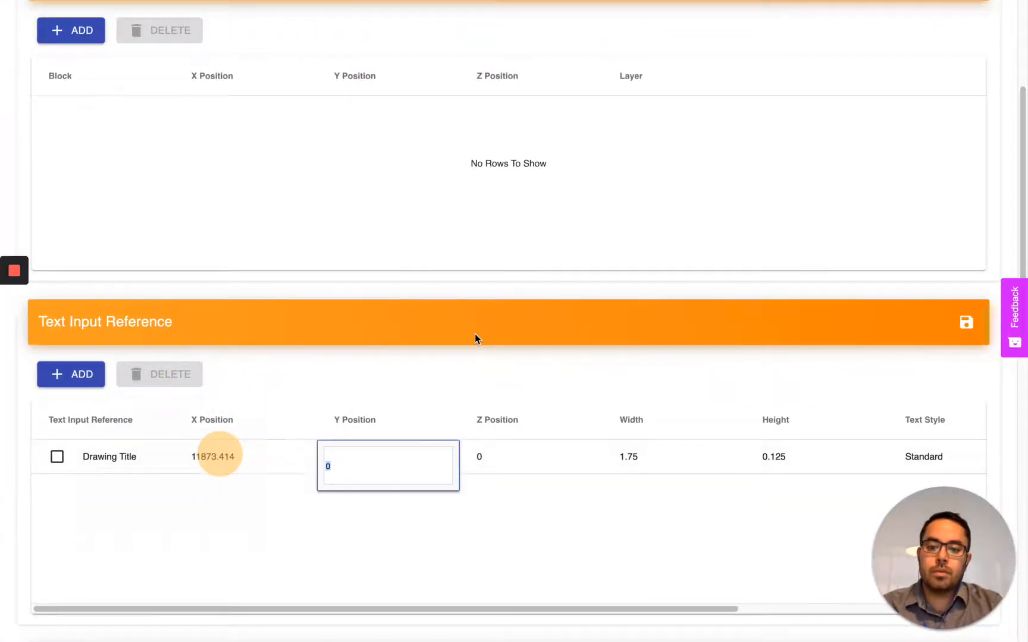
# - Copy the note's Y coordinate, 1895.998, from DraftSight into the Drawing Title row's Y Position in DynamicBuild
pyautogui.hotkey('ctrl', 'Left')
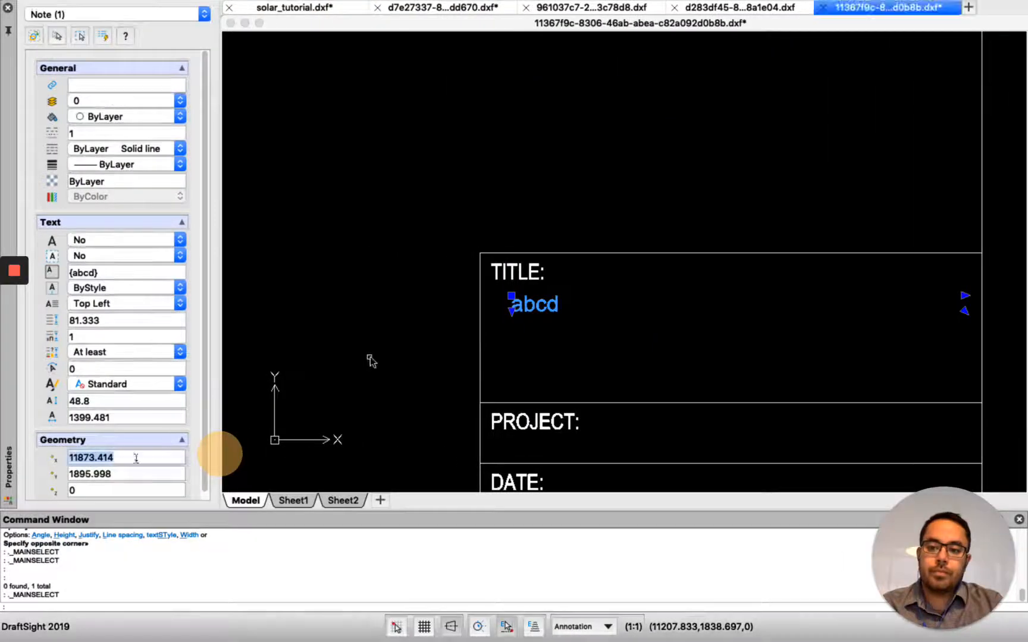
pyautogui.click(125, 472)
pyautogui.doubleClick(125, 473)
pyautogui.press('super+c')
pyautogui.hotkey('ctrl', 'Right')
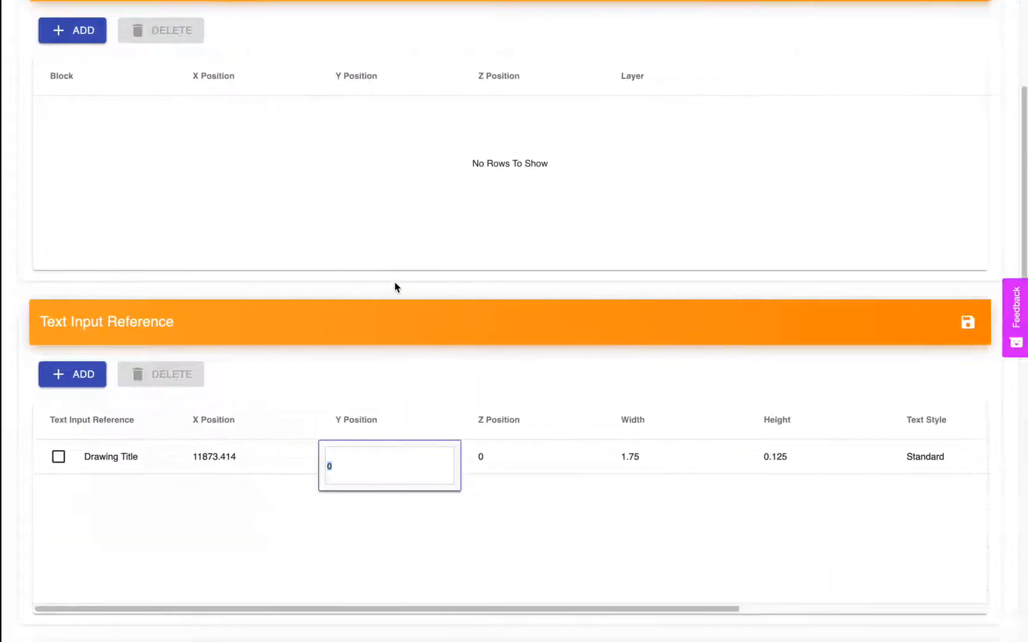
pyautogui.press('super+v')
pyautogui.press('Tab')
# - Transfer the note's text width, 1399.481, from DraftSight to the Width of the Drawing Title row in DynamicBuild
pyautogui.hotkey('ctrl', 'Left')
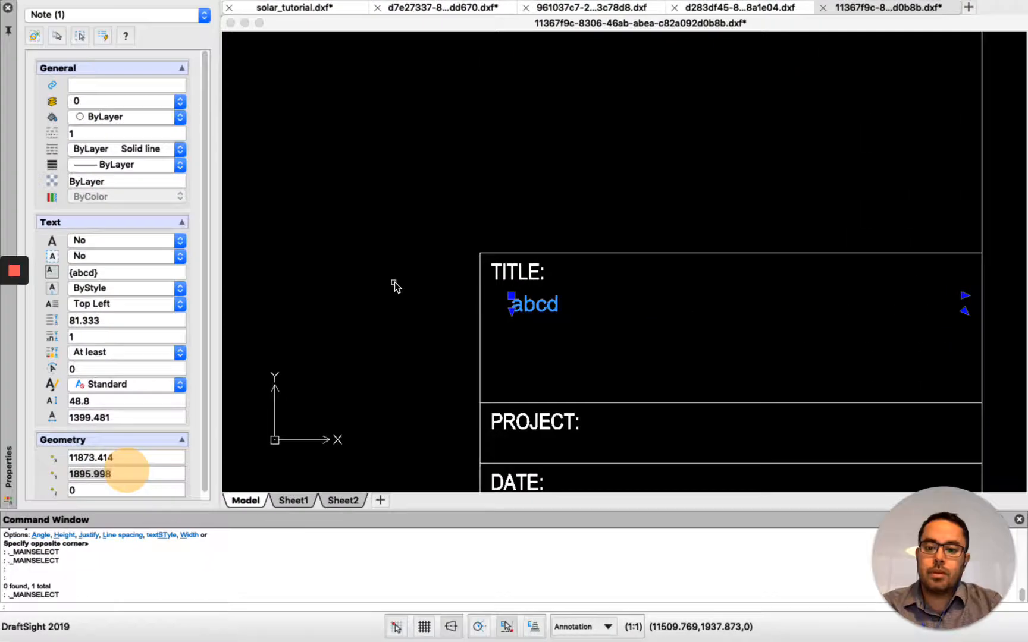
pyautogui.doubleClick(133, 417)
pyautogui.hotkey('ctrl', 'Right')
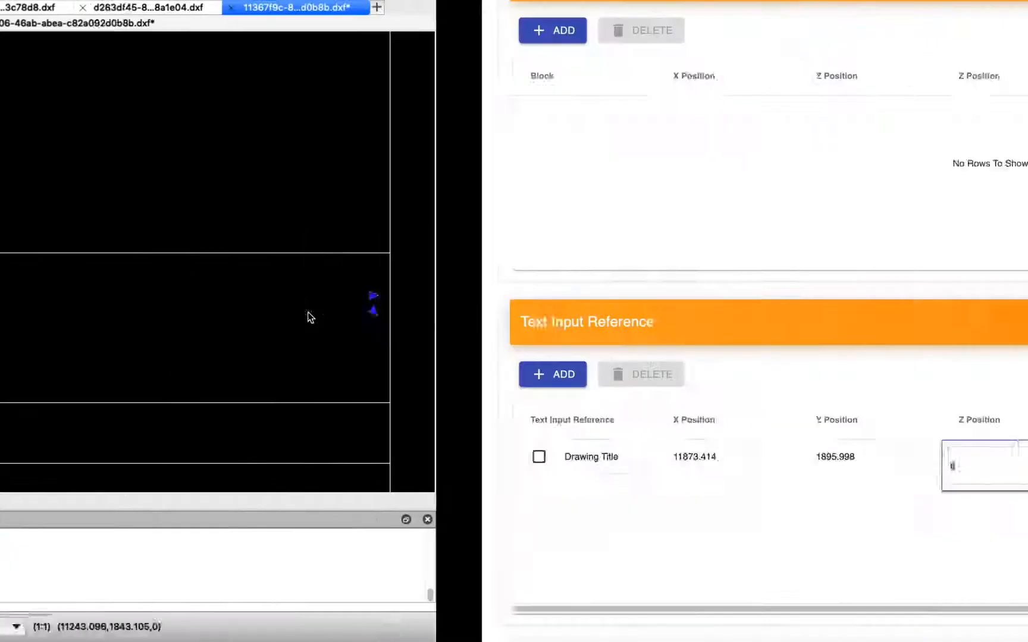
pyautogui.click(642, 465)
pyautogui.press('super+v')
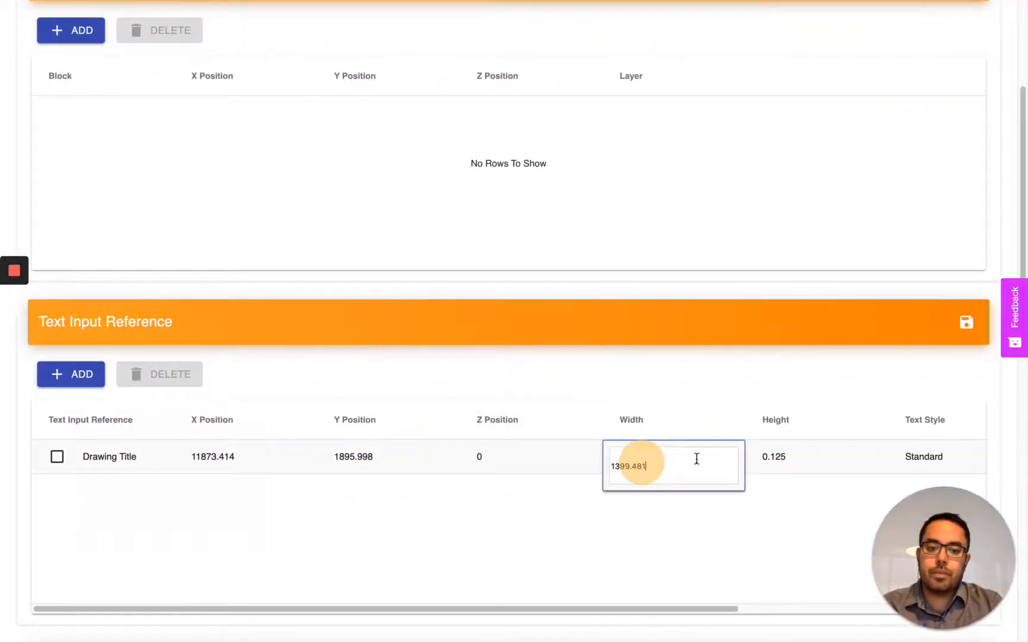
# - Set the Drawing Title row's Height to 48.4 and save the text input reference
pyautogui.click(800, 463)
pyautogui.write('48.')
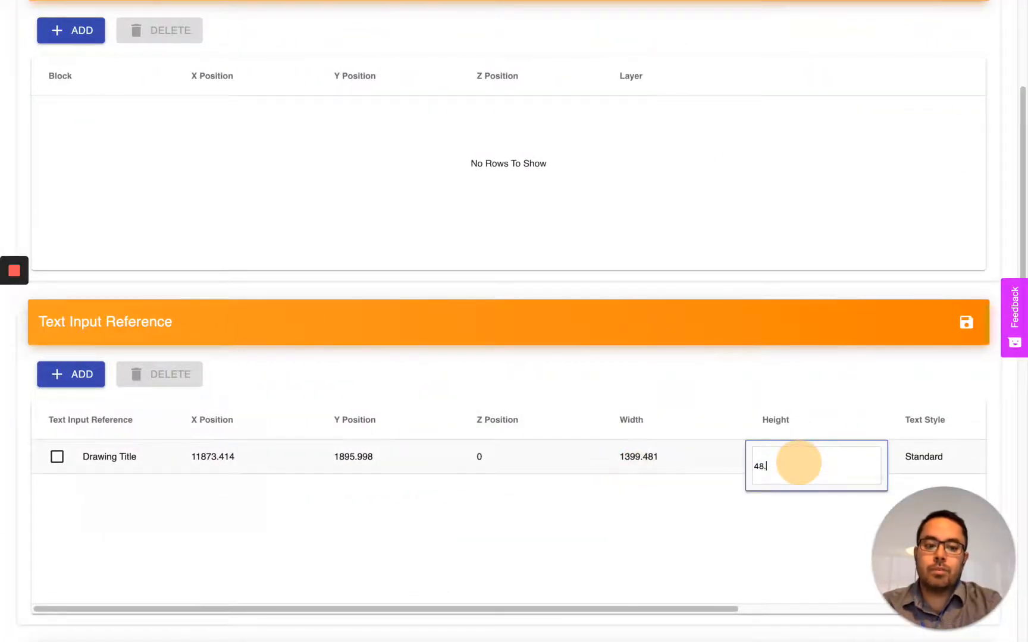
pyautogui.write('4')
pyautogui.press('Return')
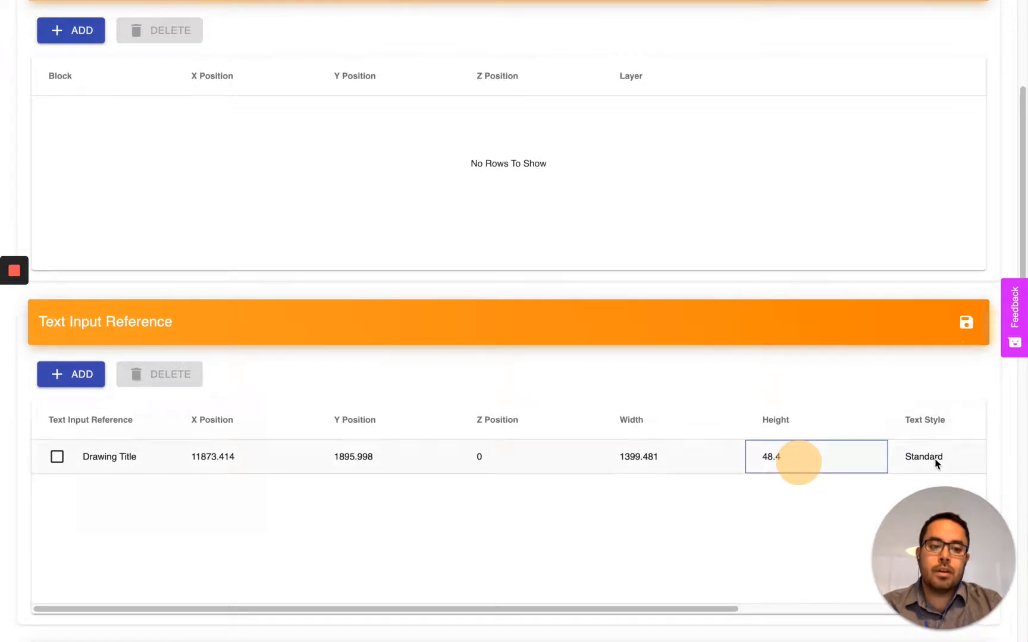
pyautogui.click(966, 326)
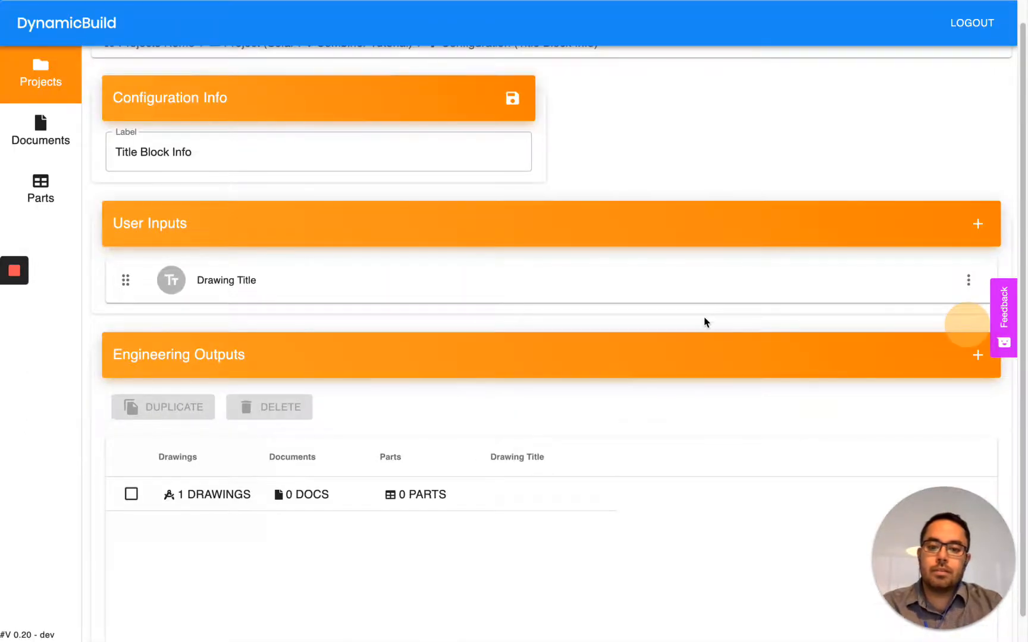
# - Open the Solar PV Combiner Tutorial project's form and enter "Test Project" as the Drawing Title
pyautogui.click(62, 79)
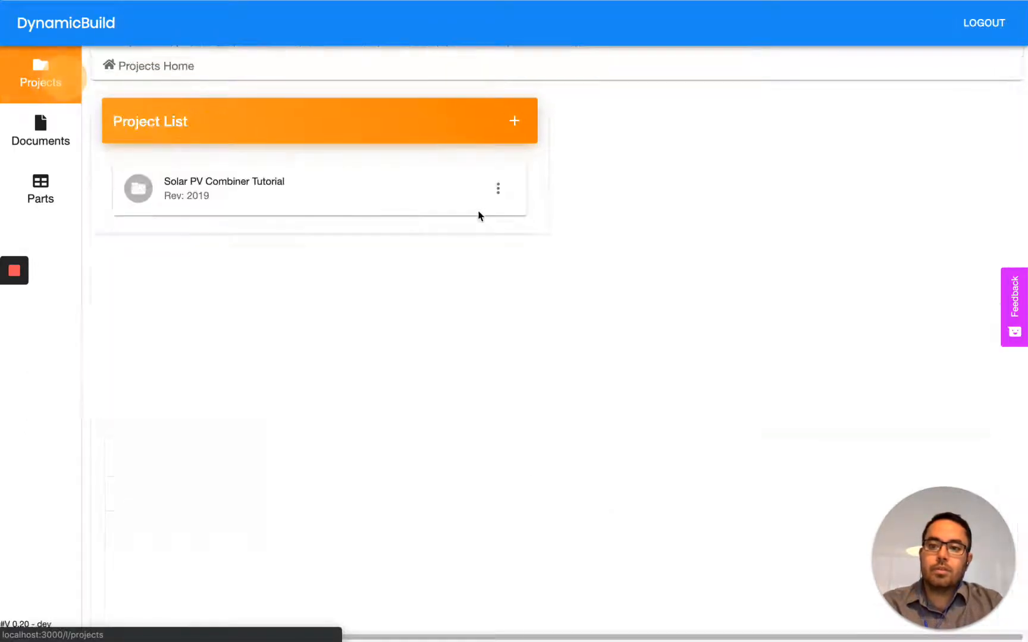
pyautogui.click(355, 201)
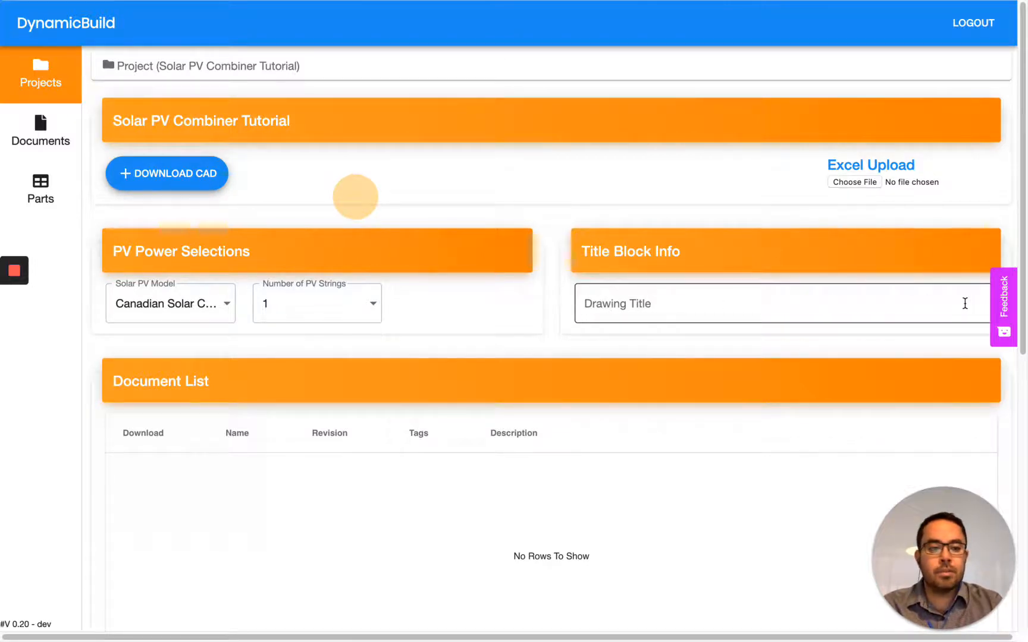
pyautogui.click(643, 299)
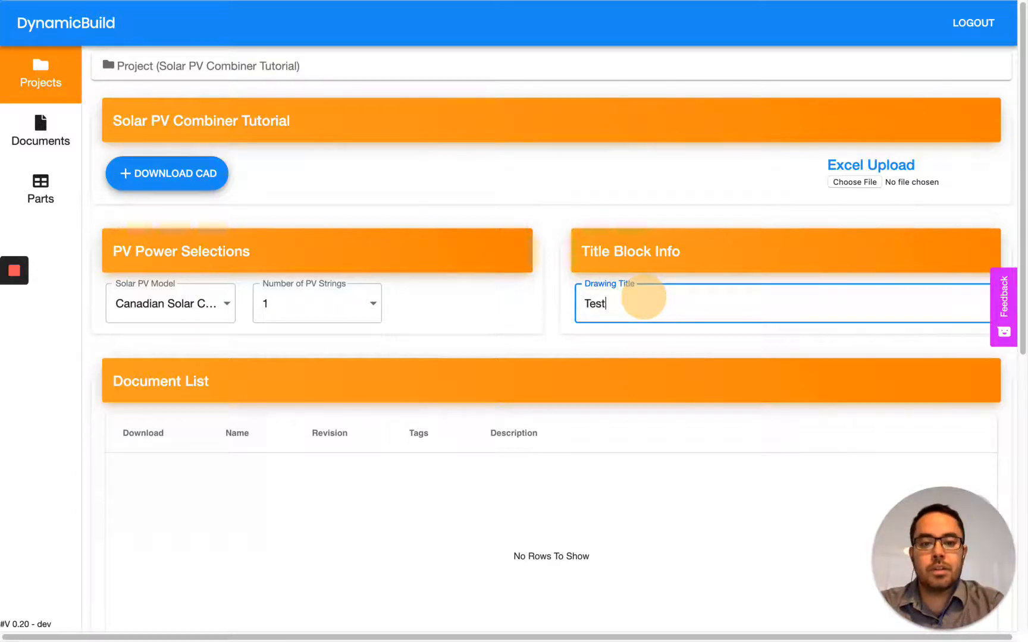
pyautogui.write('Test Project')
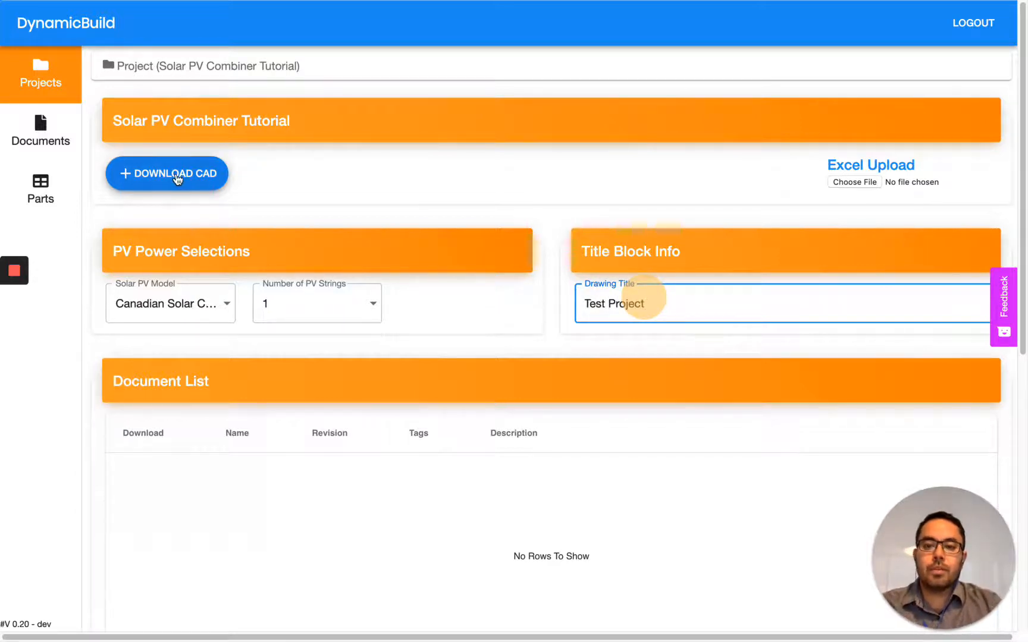
# - Download the project's CAD output, open the generated DXF in DraftSight and examine the drawing title in its title block
pyautogui.click(178, 173)
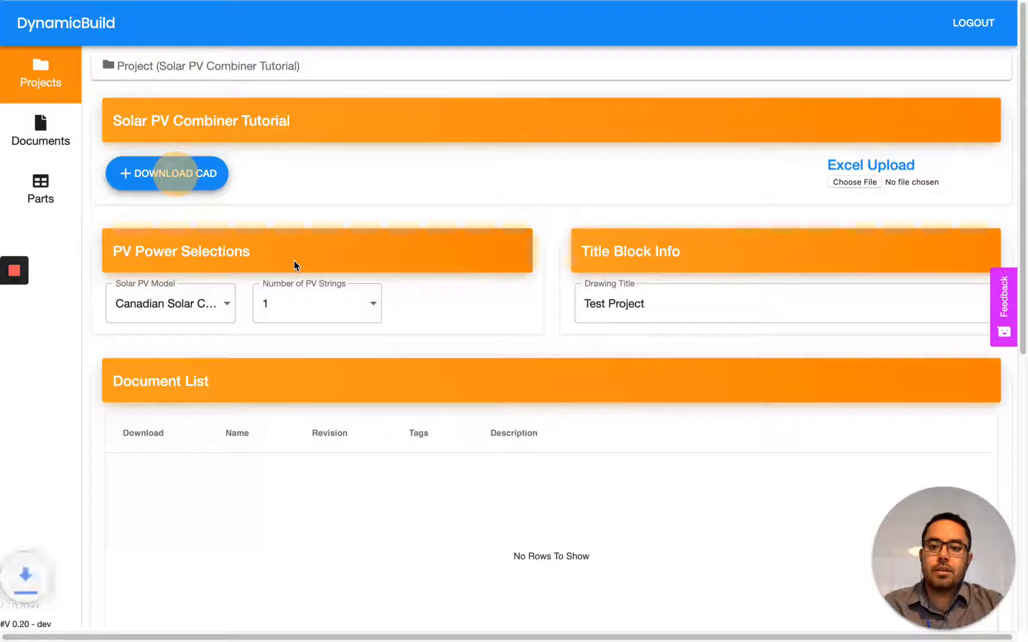
pyautogui.click(48, 626)
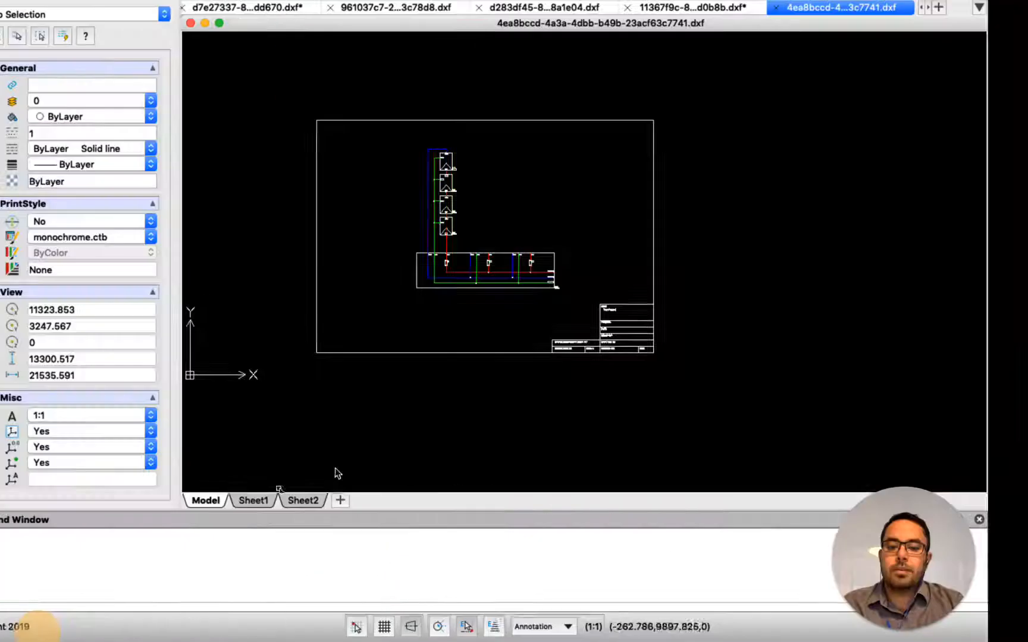
pyautogui.scroll(10, 622, 312)
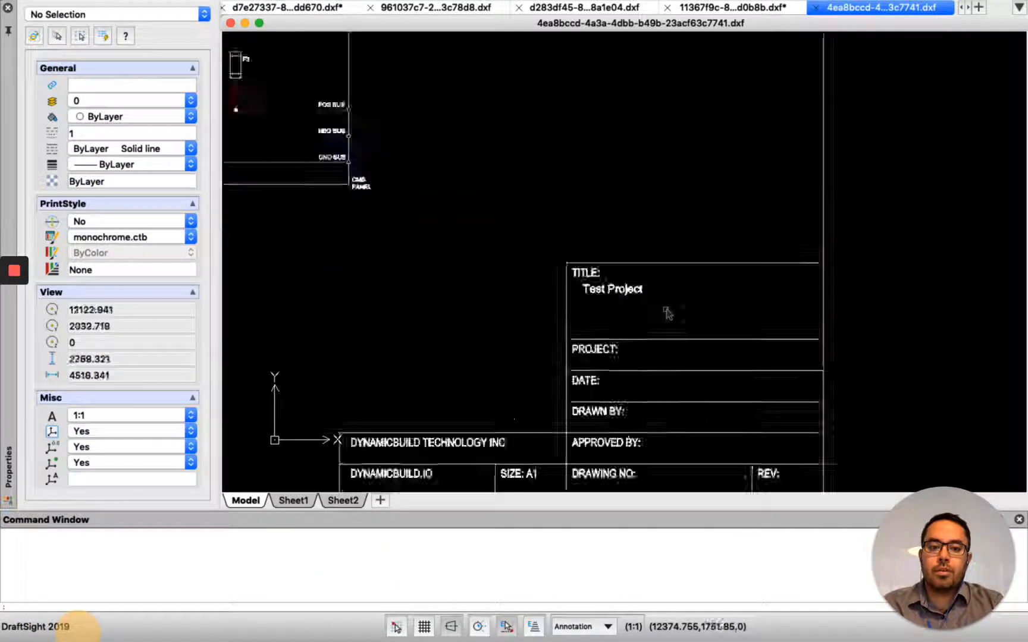
pyautogui.scroll(-6, 489, 291)
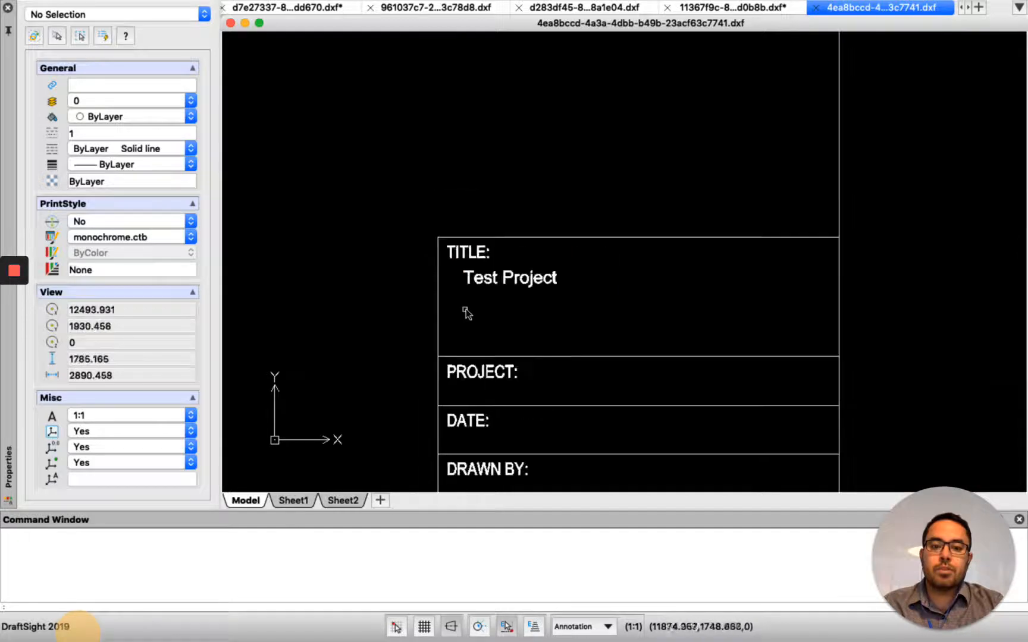
pyautogui.hotkey('ctrl', 'Right')
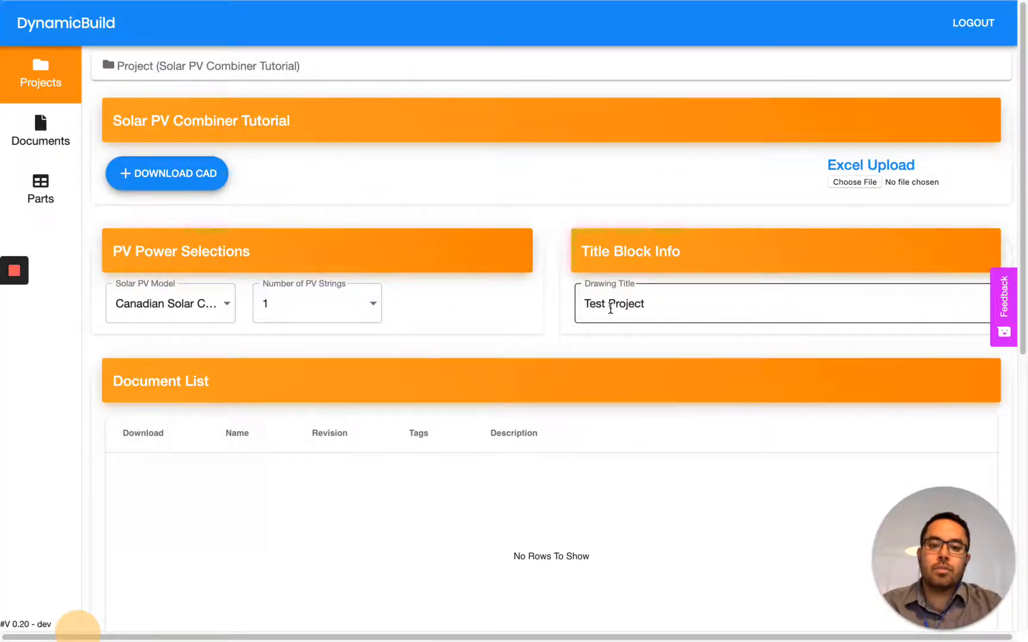
pyautogui.hotkey('ctrl', 'Left')
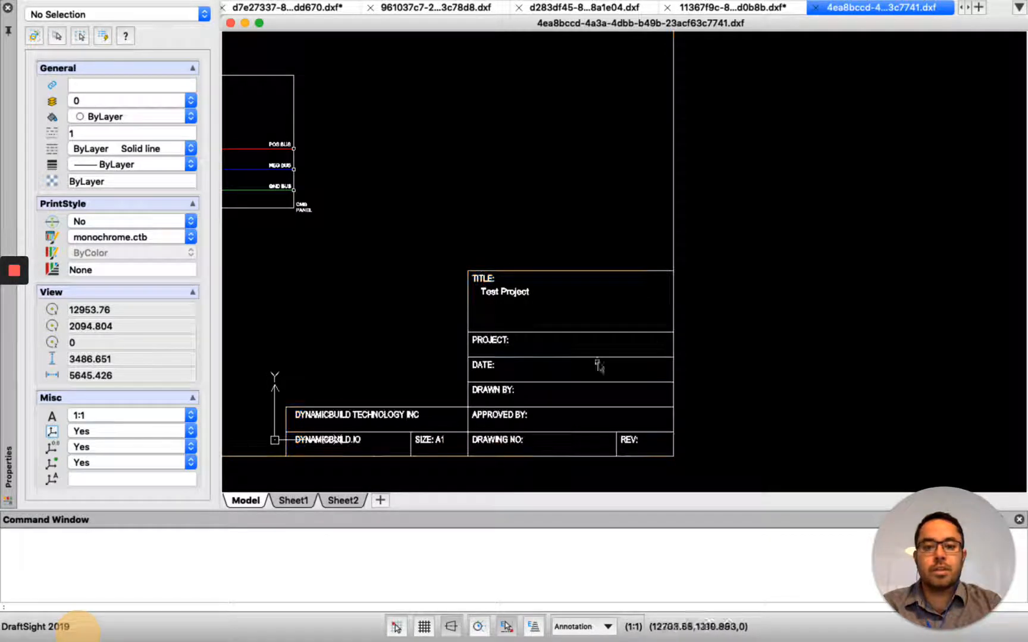
pyautogui.scroll(-5, 597, 365)
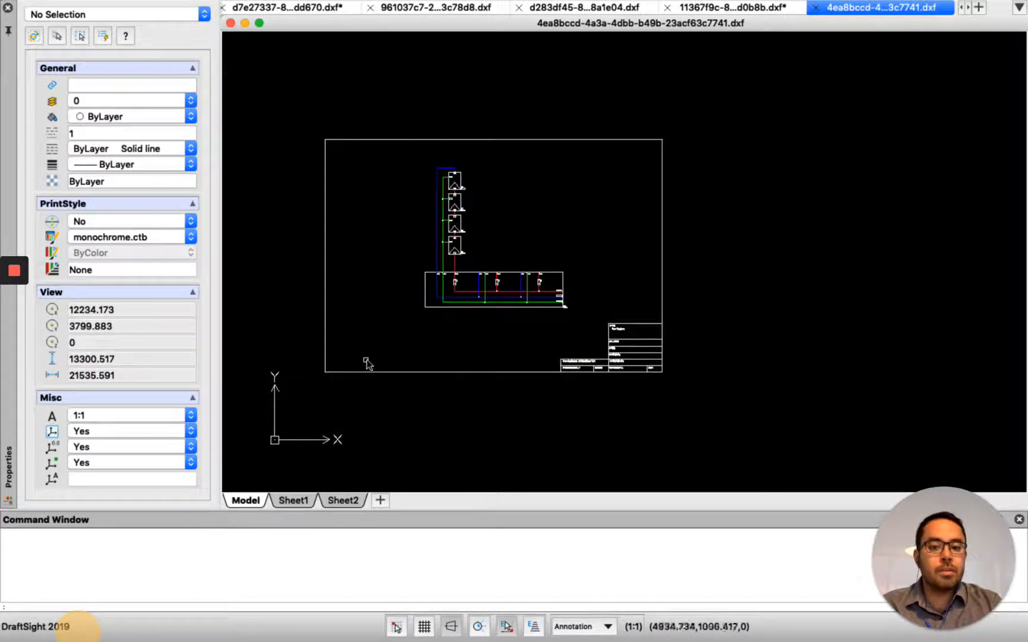